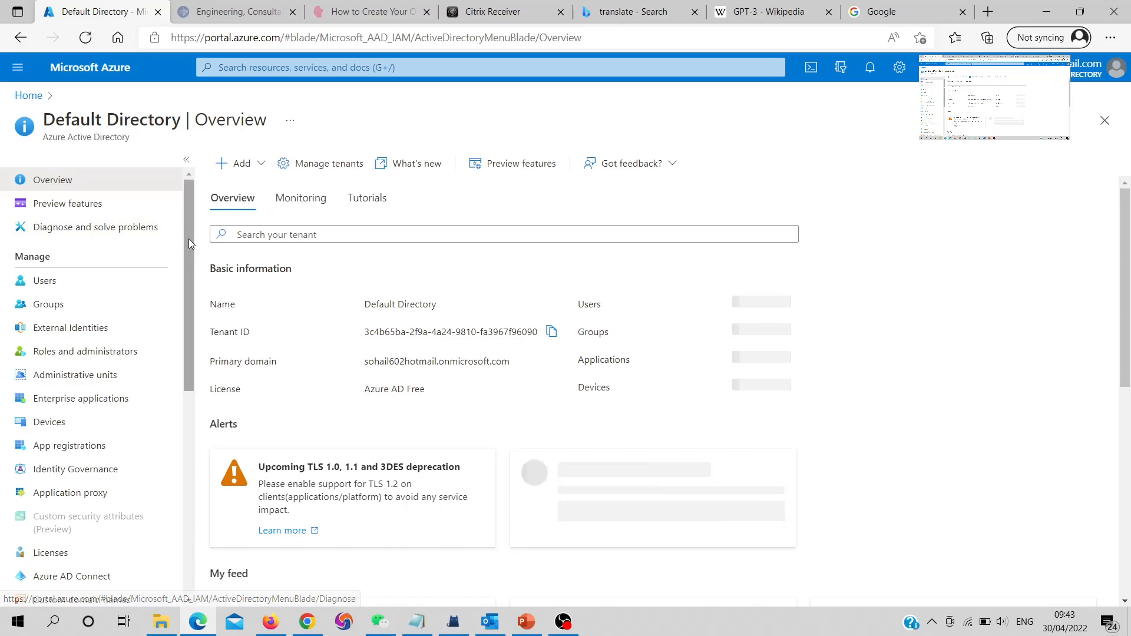
Review Default Directory user settings: app registrations allowed, admin portal unrestricted, LinkedIn connections enabled
{"action": "scroll", "coordinate": [189, 238], "scroll_direction": "up", "scroll_amount": 5}
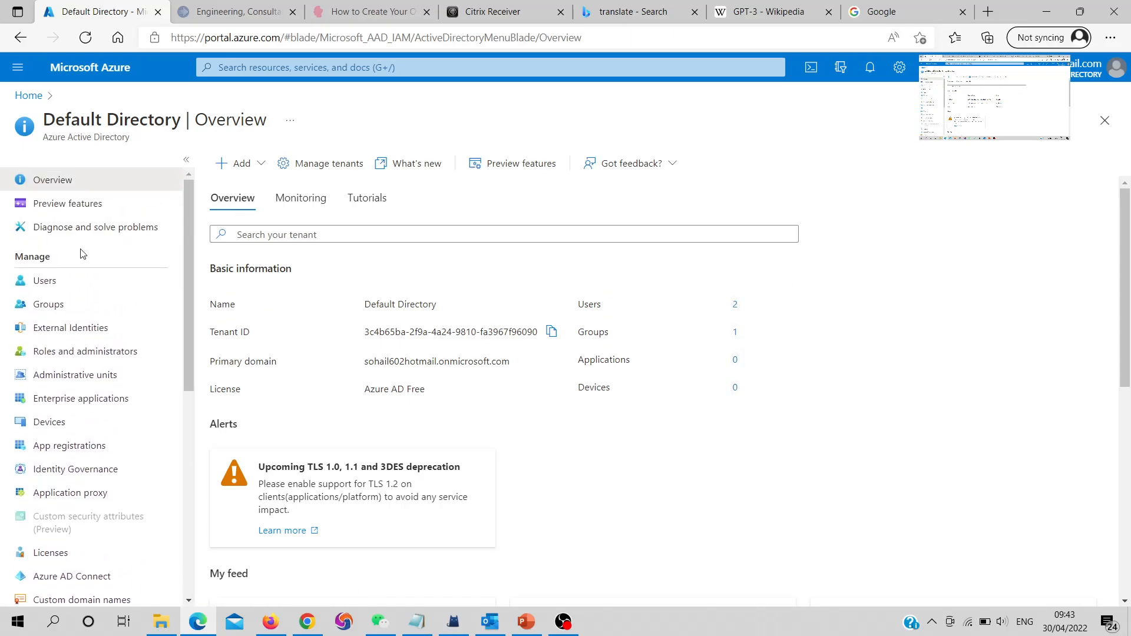
{"action": "left_click_drag", "start_coordinate": [24, 256], "coordinate": [83, 257]}
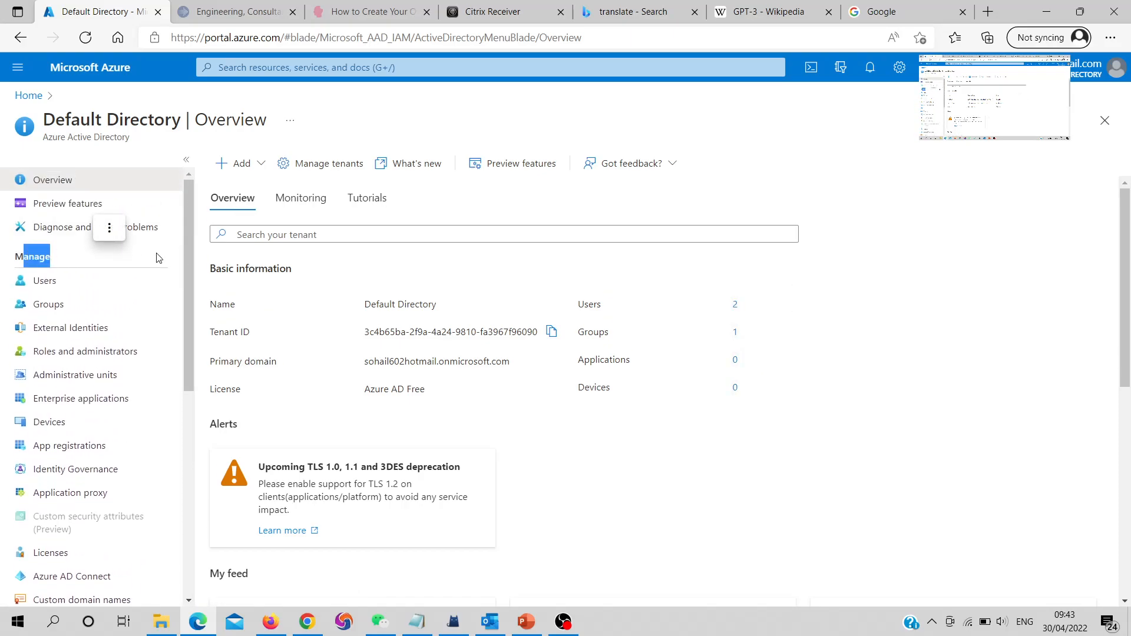
{"action": "scroll", "coordinate": [170, 283], "scroll_direction": "down", "scroll_amount": 2}
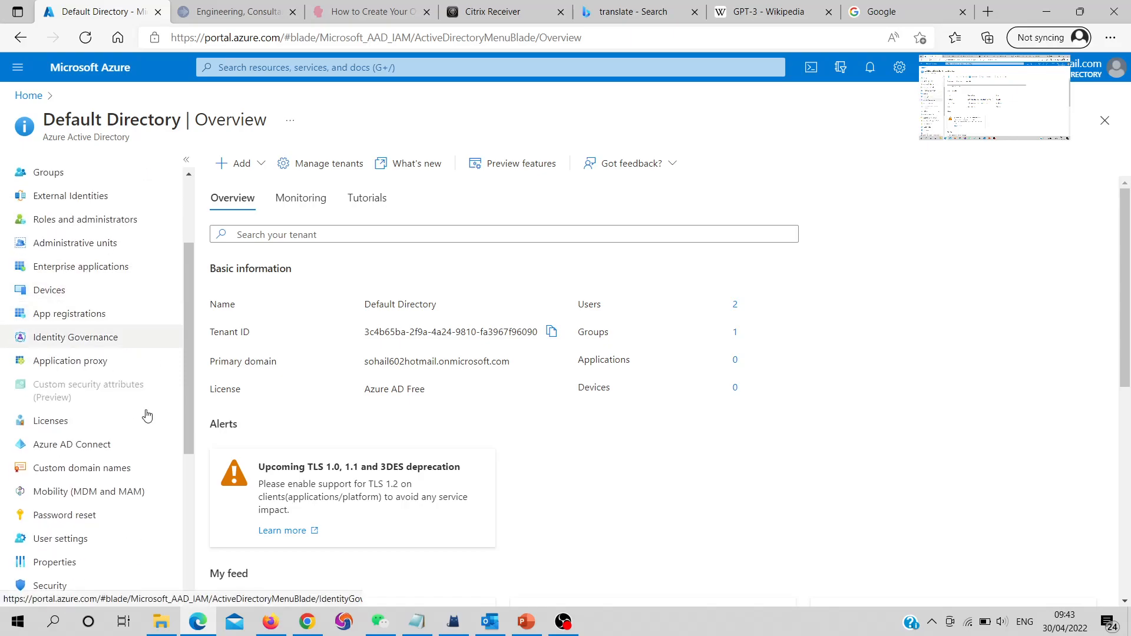
{"action": "scroll", "coordinate": [111, 330], "scroll_direction": "up", "scroll_amount": 2}
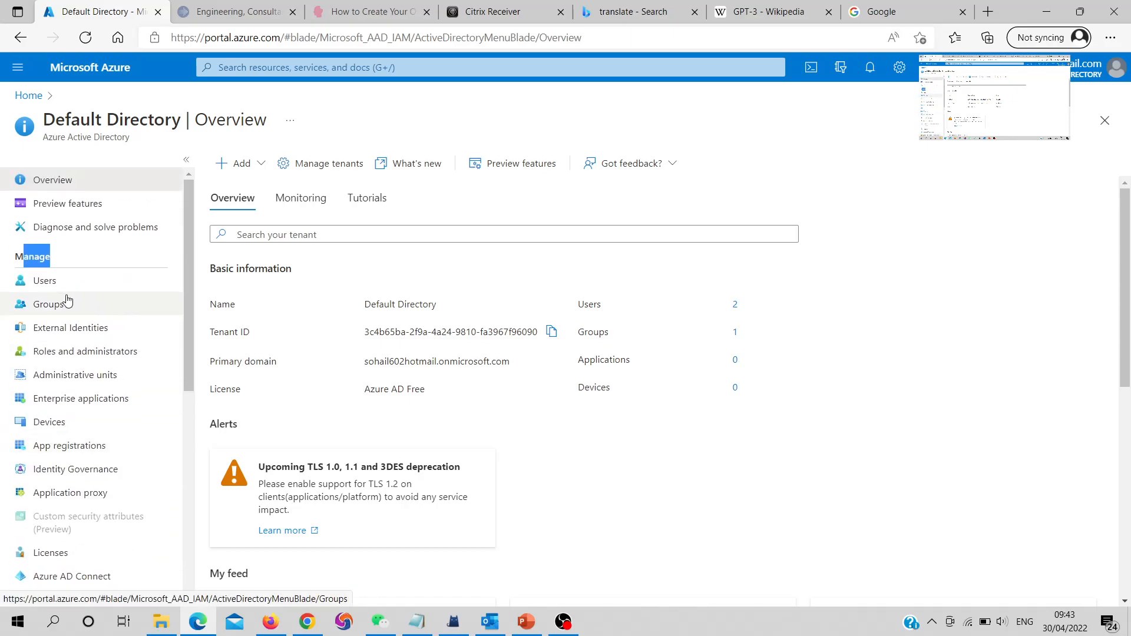
{"action": "scroll", "coordinate": [65, 330], "scroll_direction": "down", "scroll_amount": 3}
{"action": "left_click", "coordinate": [61, 477]}
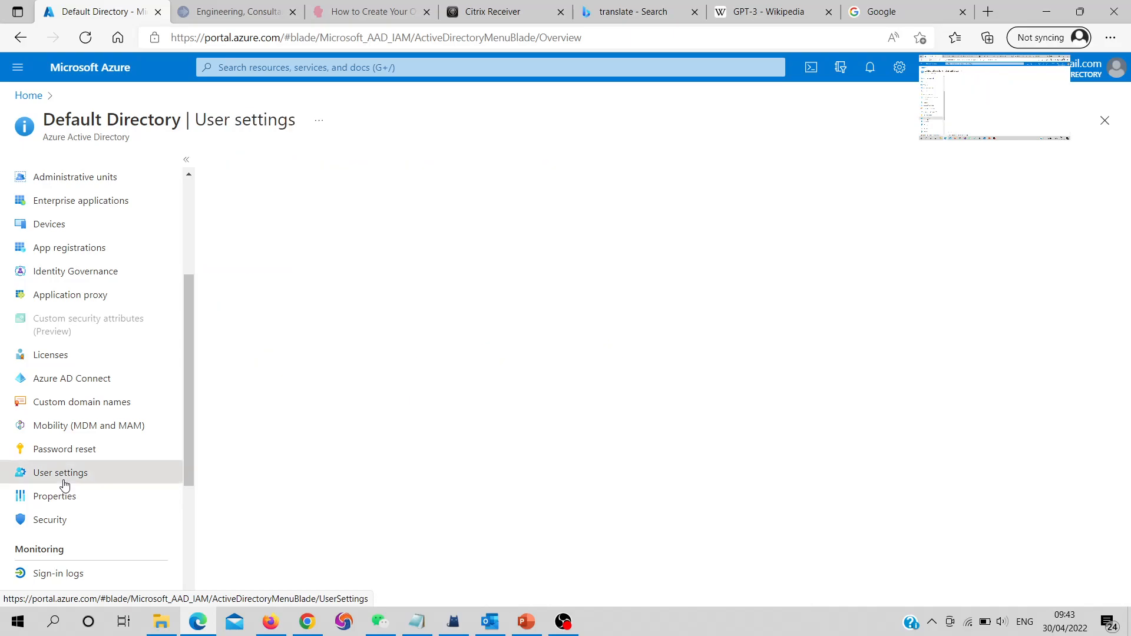
{"action": "mouse_move", "coordinate": [433, 376]}
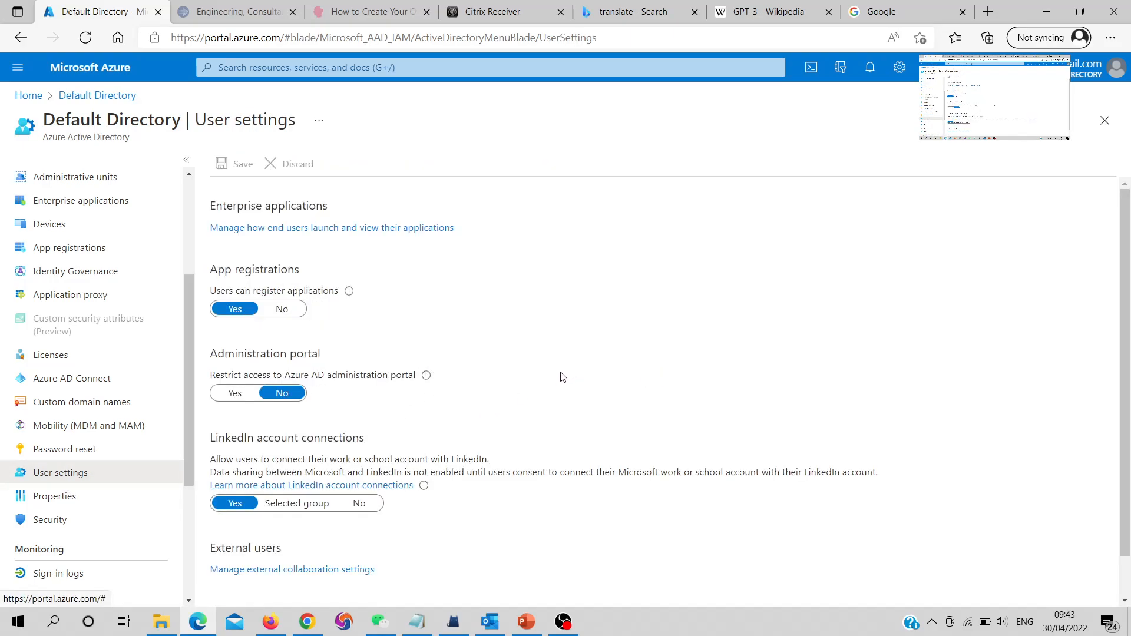
{"action": "scroll", "coordinate": [549, 387], "scroll_direction": "down", "scroll_amount": 1}
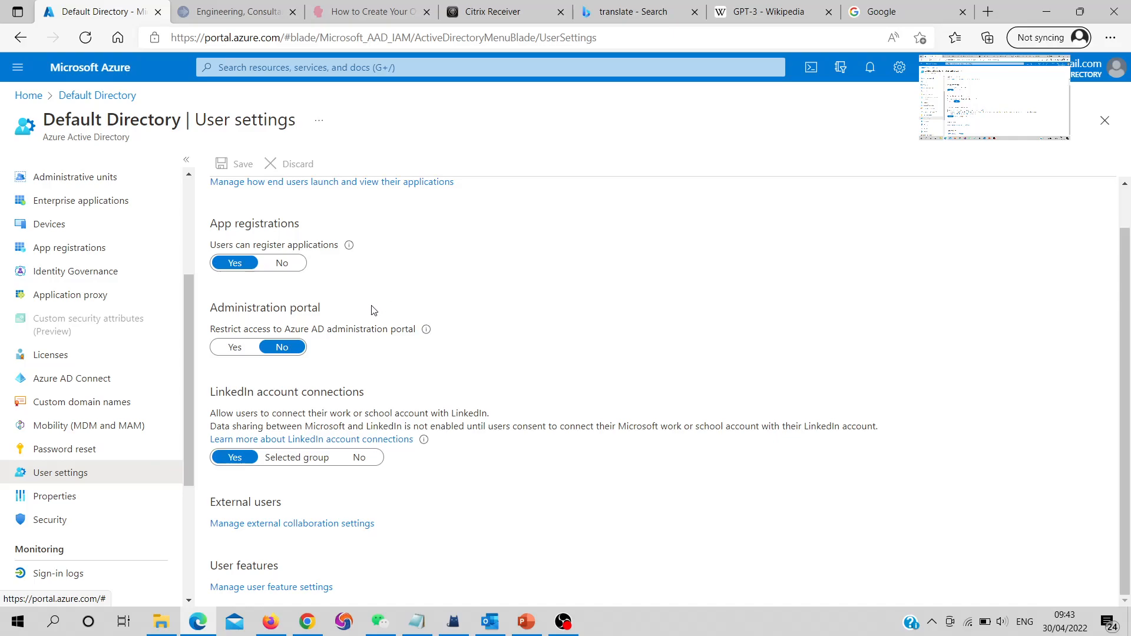
{"action": "scroll", "coordinate": [126, 283], "scroll_direction": "up", "scroll_amount": 3}
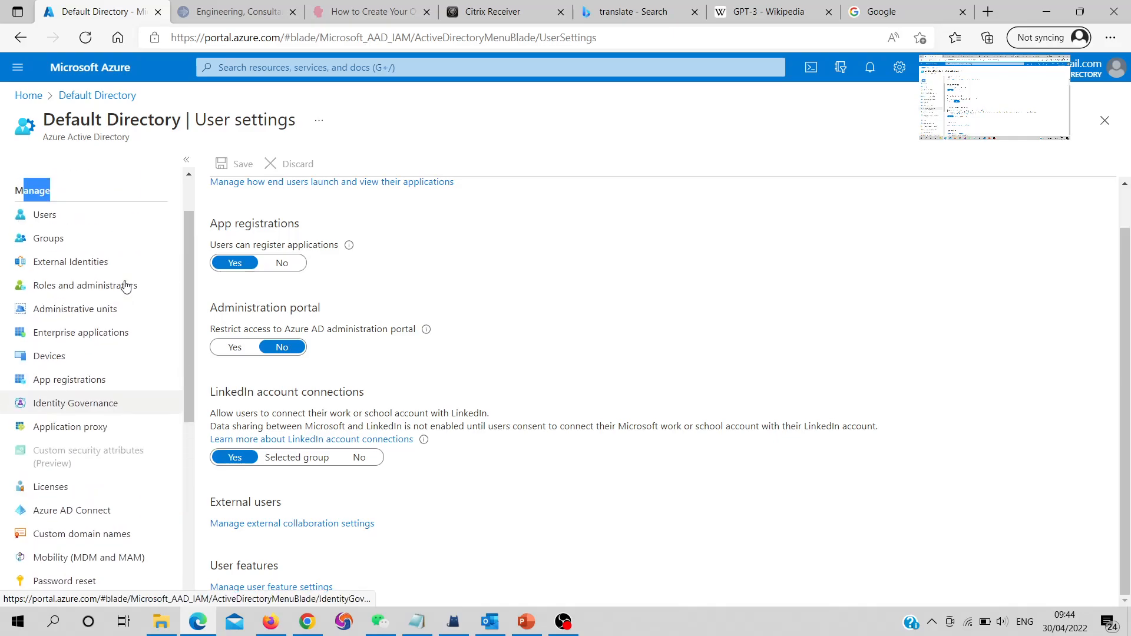
From All users, open the guest user's Profile showing user type Guest, invitation not accepted
{"action": "left_click", "coordinate": [36, 218]}
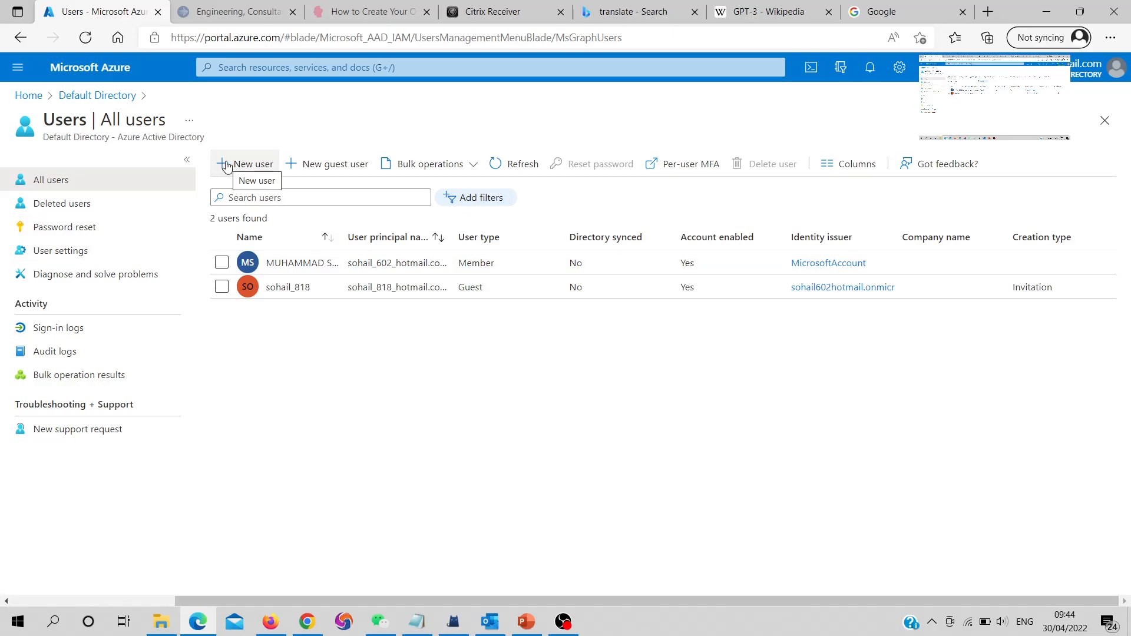
{"action": "left_click", "coordinate": [222, 288]}
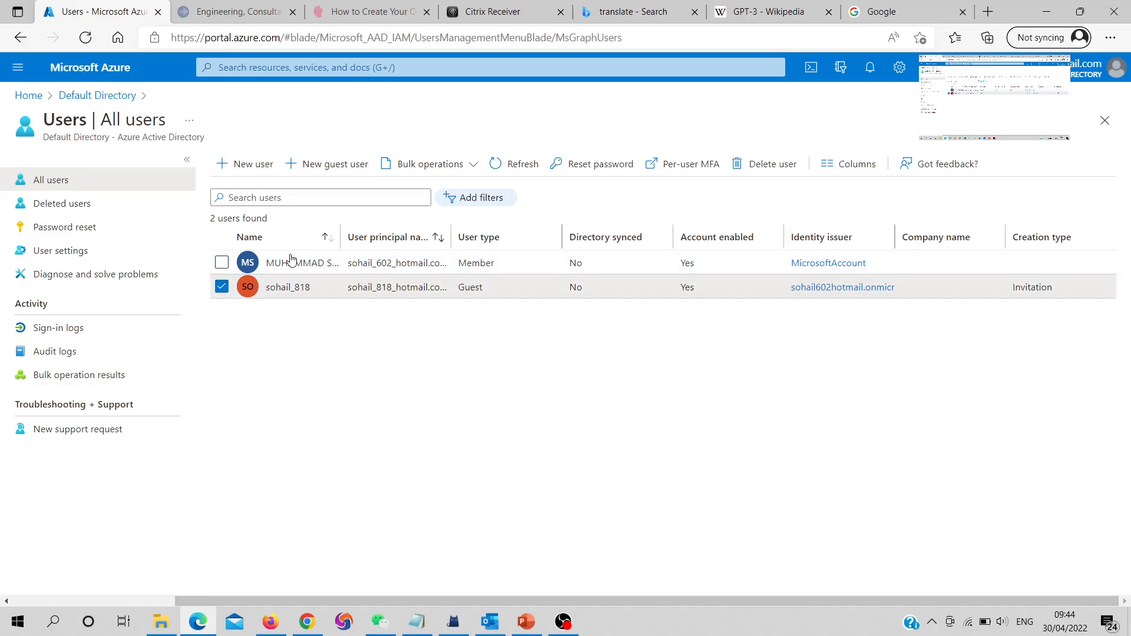
{"action": "left_click", "coordinate": [222, 288]}
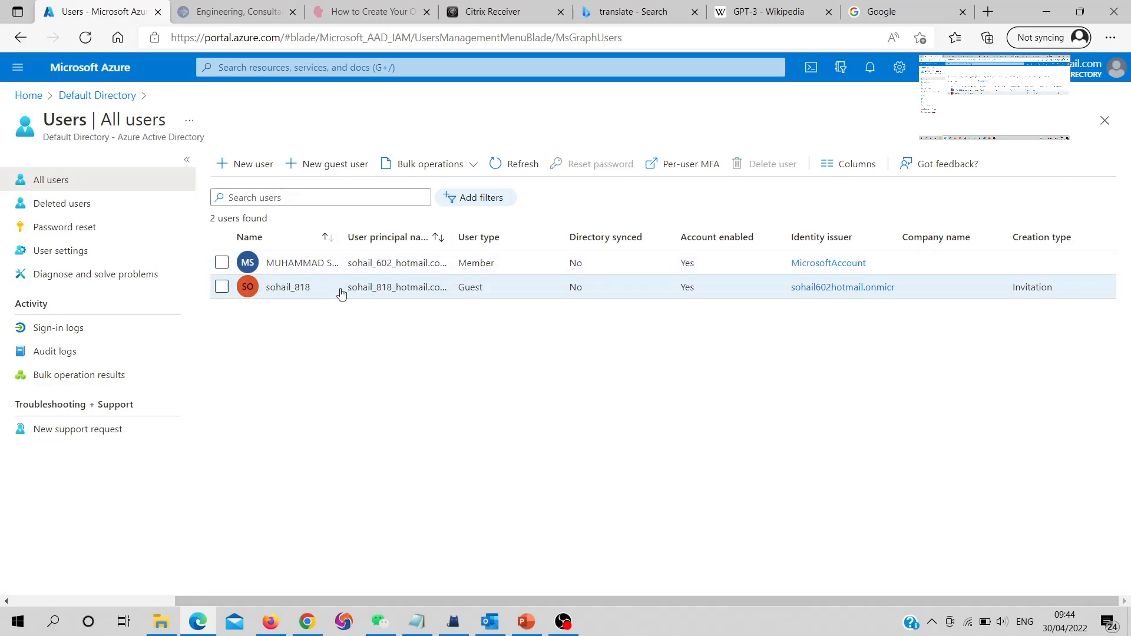
{"action": "left_click", "coordinate": [270, 288]}
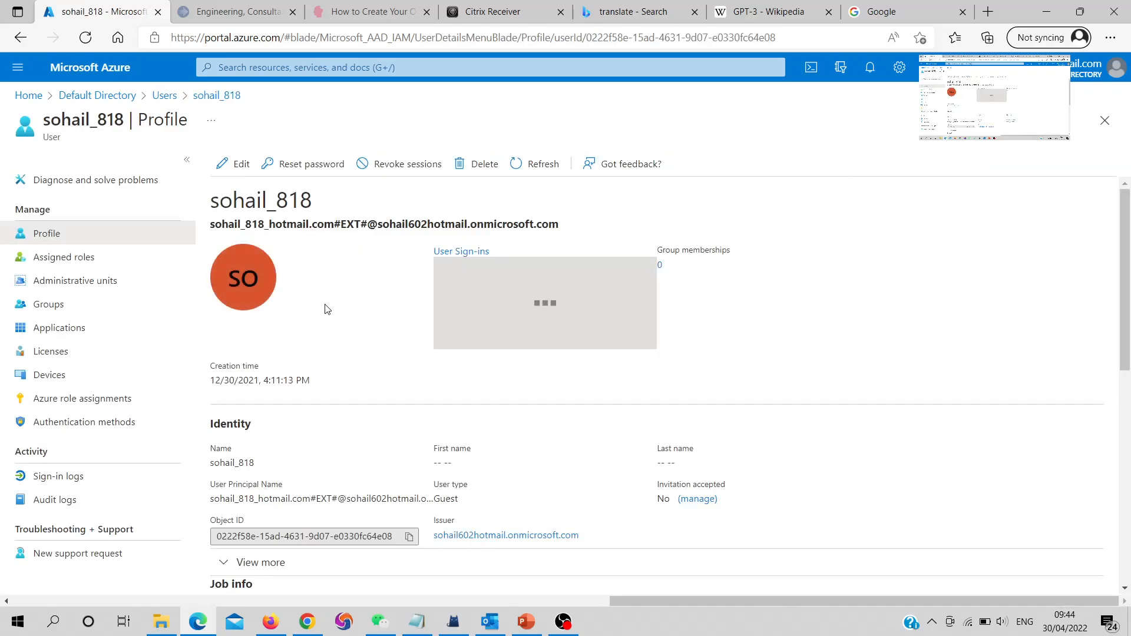
Scroll through the guest user's profile details
{"action": "scroll", "coordinate": [538, 337], "scroll_direction": "down", "scroll_amount": 2}
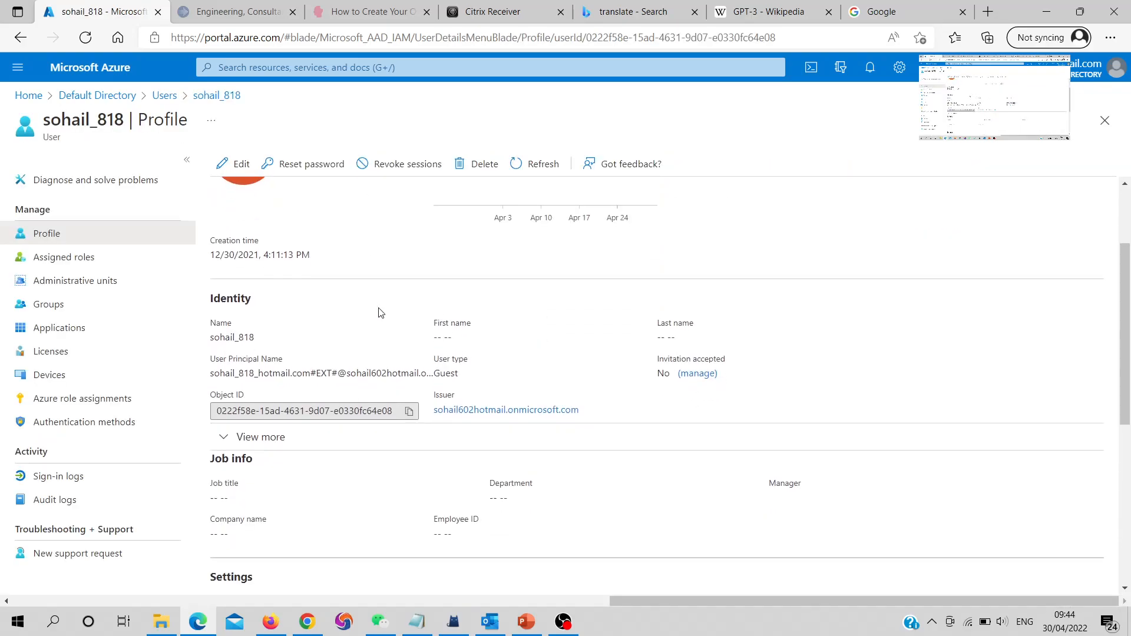
{"action": "scroll", "coordinate": [380, 313], "scroll_direction": "down", "scroll_amount": 2}
{"action": "scroll", "coordinate": [380, 313], "scroll_direction": "down", "scroll_amount": 2}
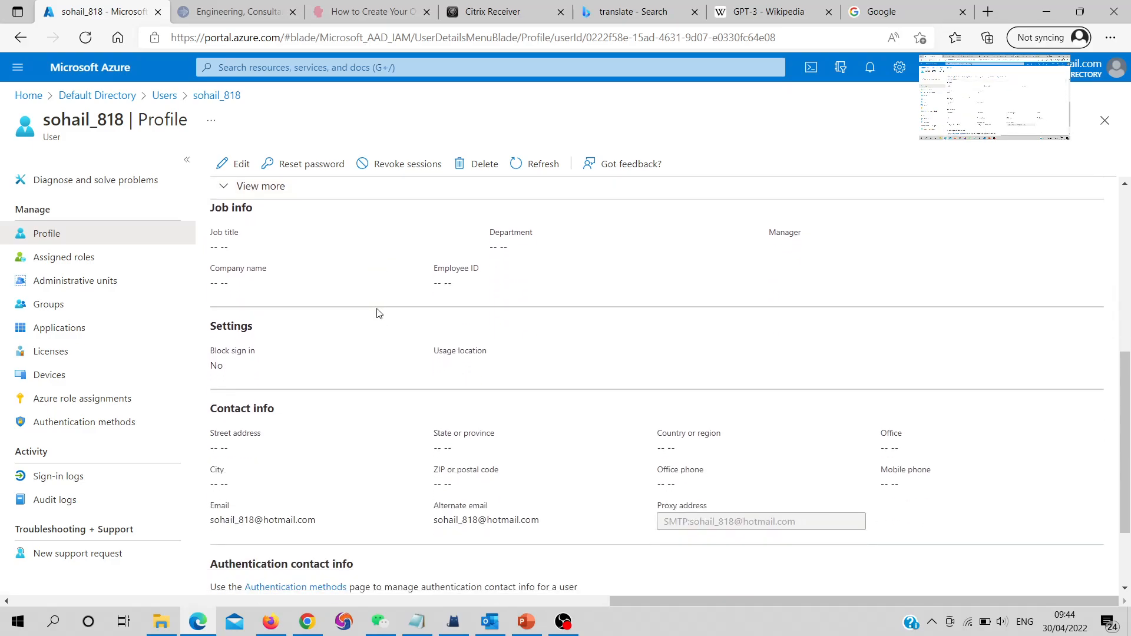
{"action": "scroll", "coordinate": [379, 313], "scroll_direction": "up", "scroll_amount": 3}
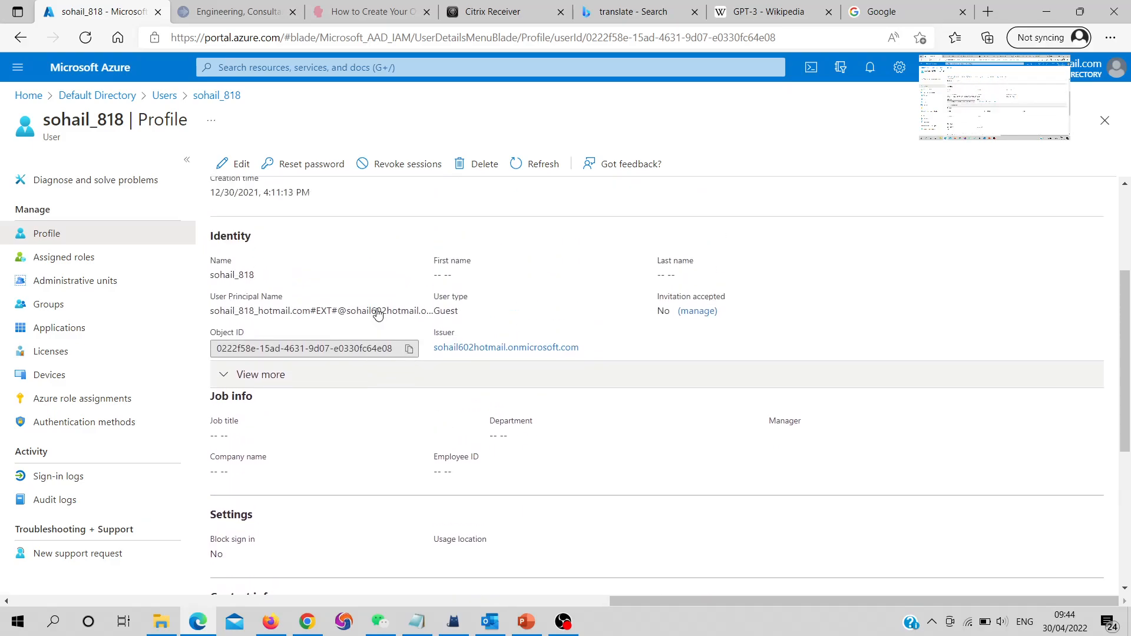
{"action": "scroll", "coordinate": [379, 314], "scroll_direction": "up", "scroll_amount": 2}
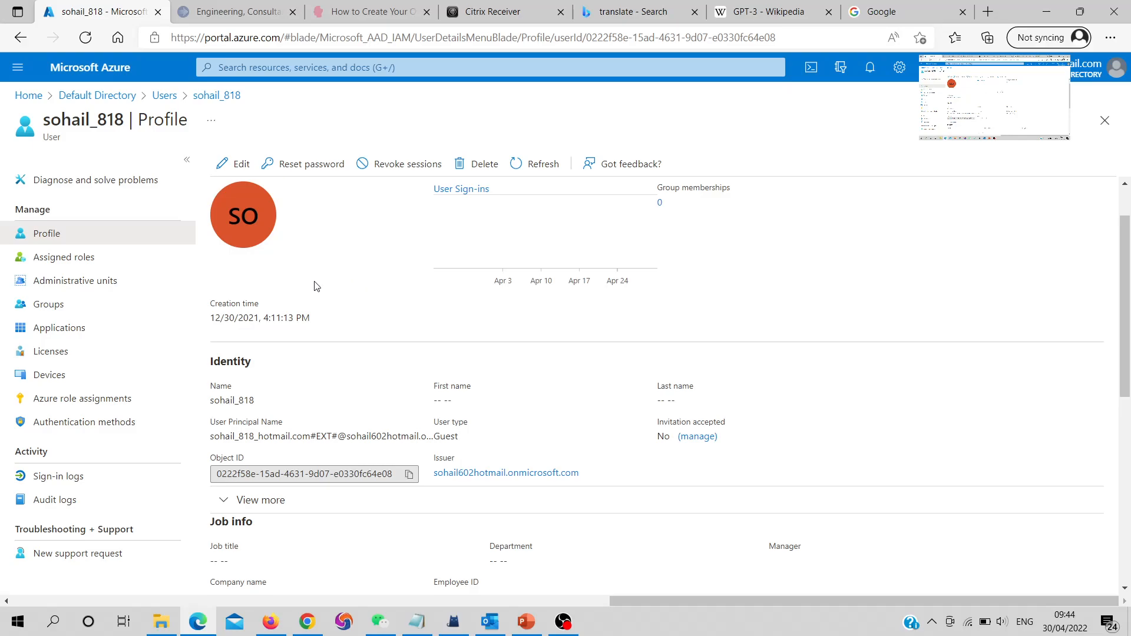
Put the guest profile into edit mode, review the editable fields, then return to the user page
{"action": "left_click", "coordinate": [222, 170]}
{"action": "scroll", "coordinate": [439, 378], "scroll_direction": "down", "scroll_amount": 4}
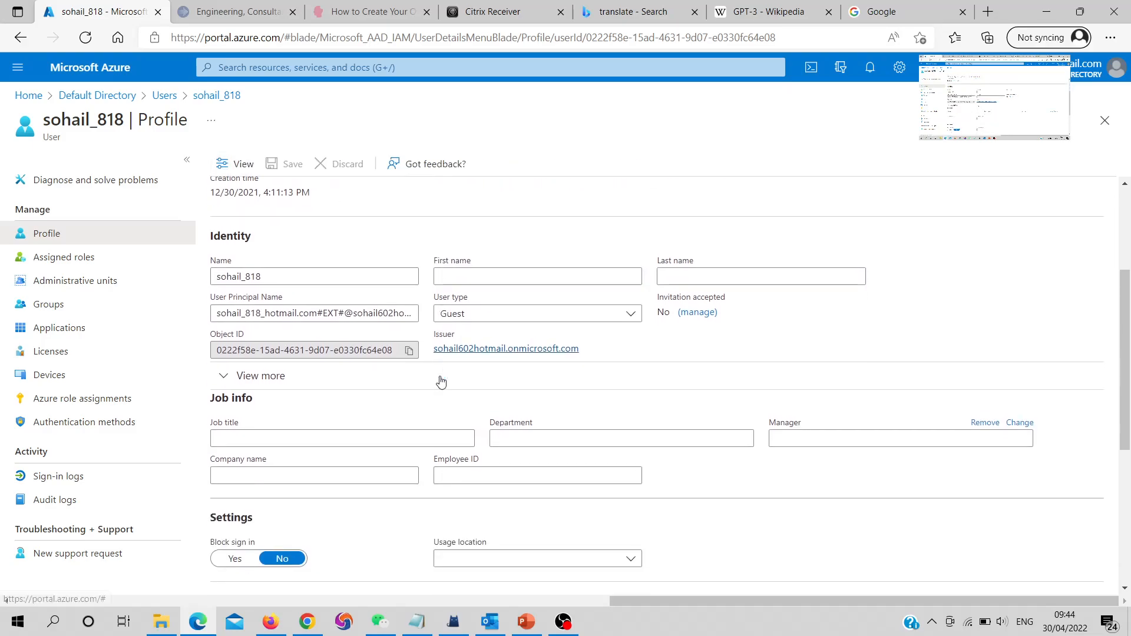
{"action": "scroll", "coordinate": [538, 391], "scroll_direction": "down", "scroll_amount": 3}
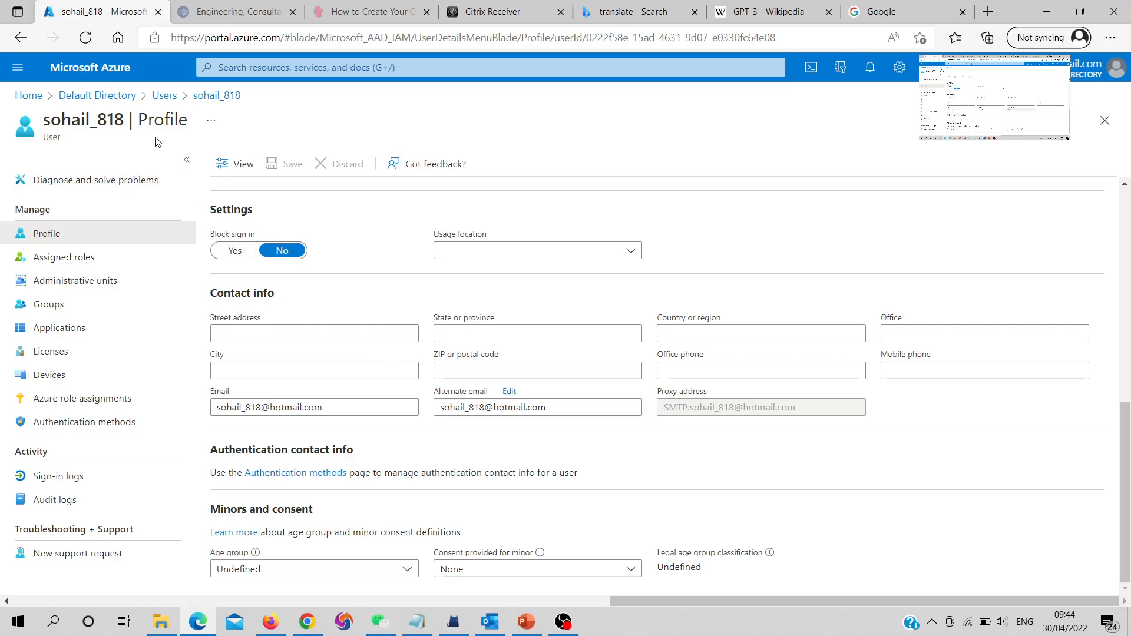
{"action": "scroll", "coordinate": [306, 212], "scroll_direction": "up", "scroll_amount": 4}
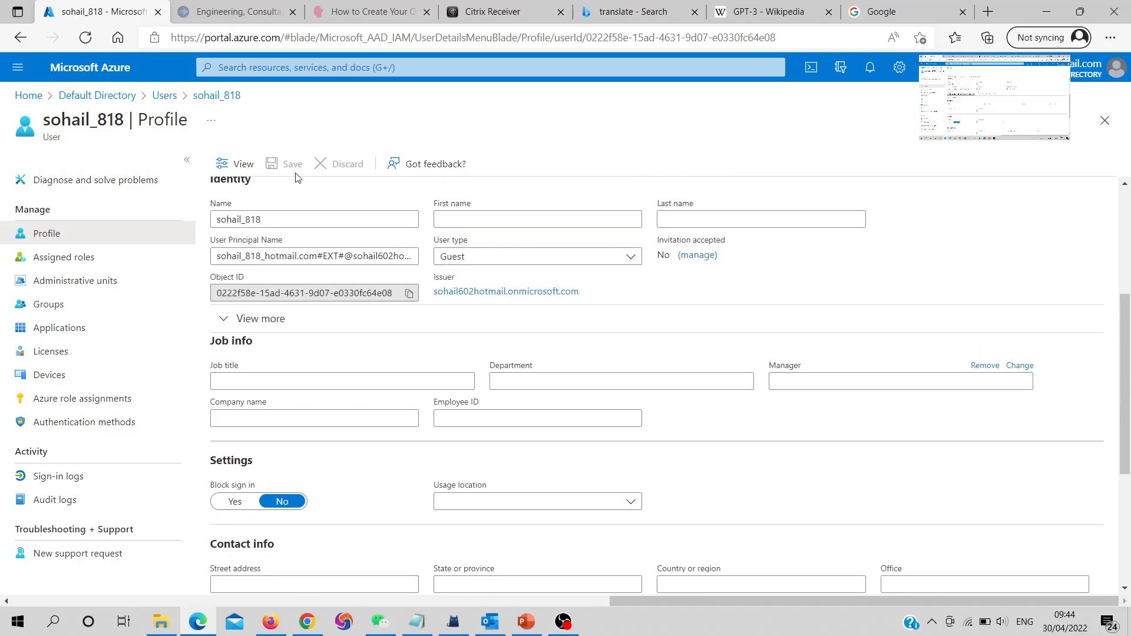
{"action": "left_click", "coordinate": [221, 99]}
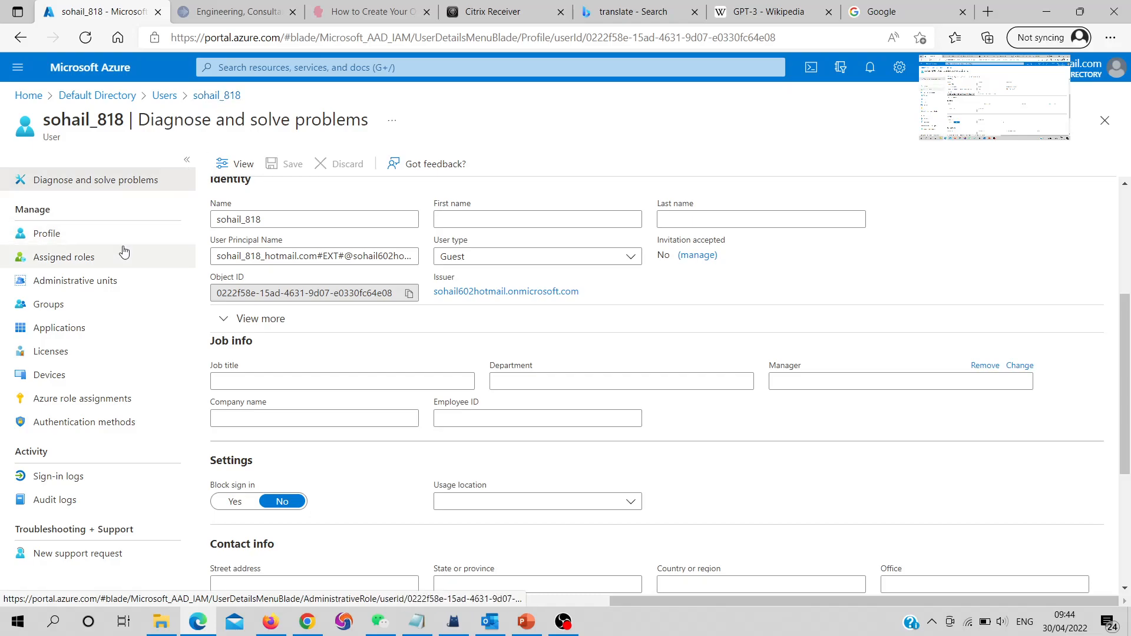
Open the guest's Assigned roles, retry Add assignments after the error, and refresh the portal
{"action": "left_click", "coordinate": [62, 263]}
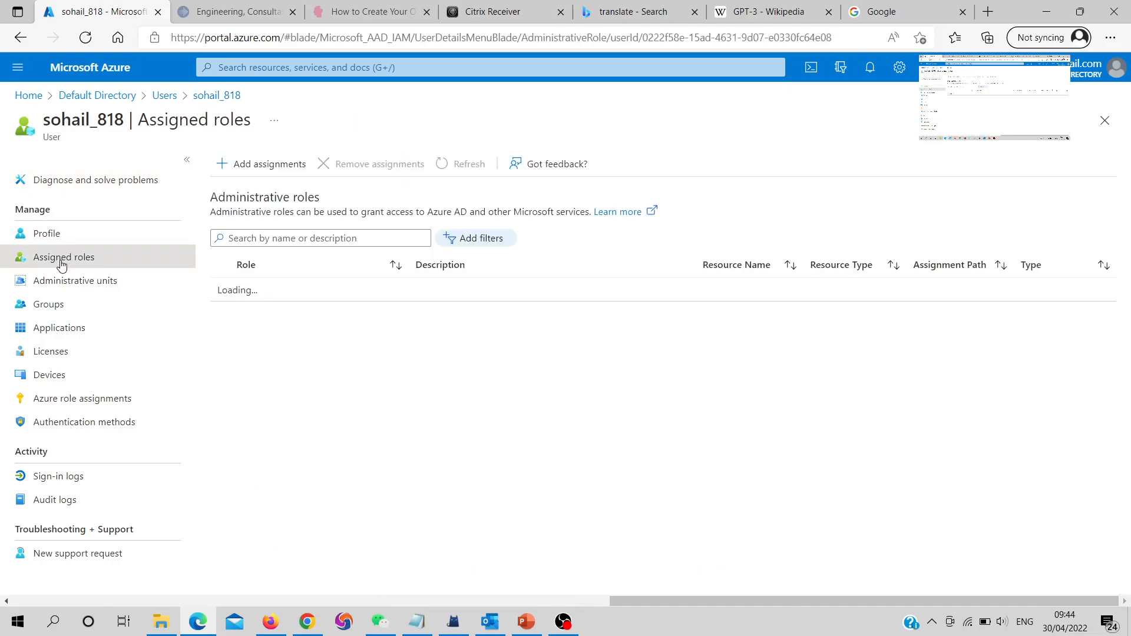
{"action": "left_click", "coordinate": [242, 172]}
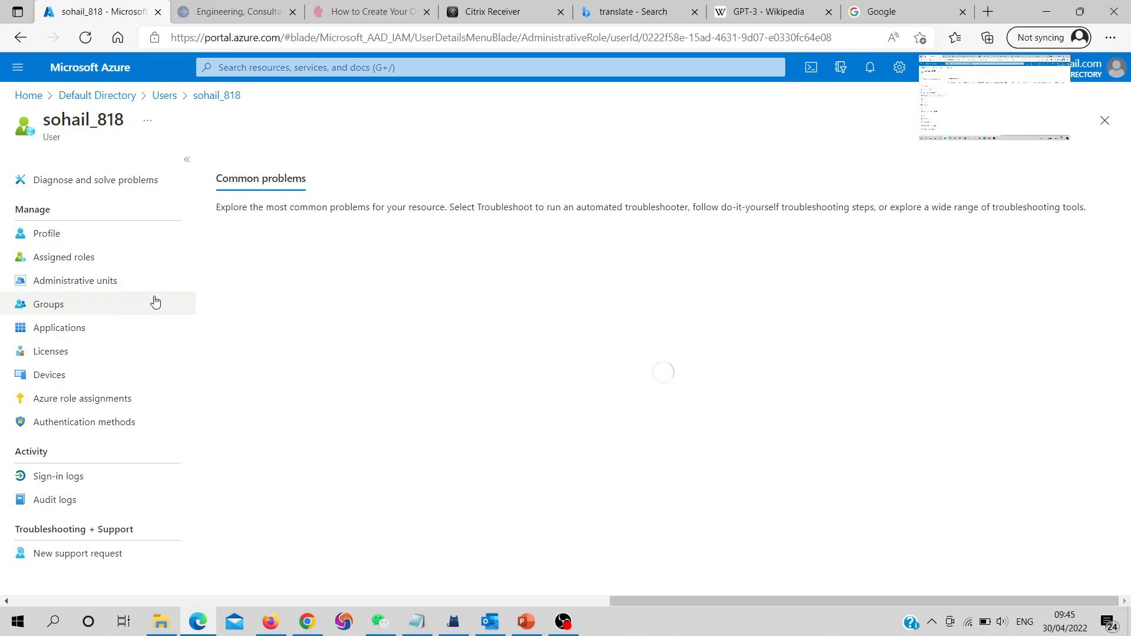
{"action": "left_click", "coordinate": [83, 259]}
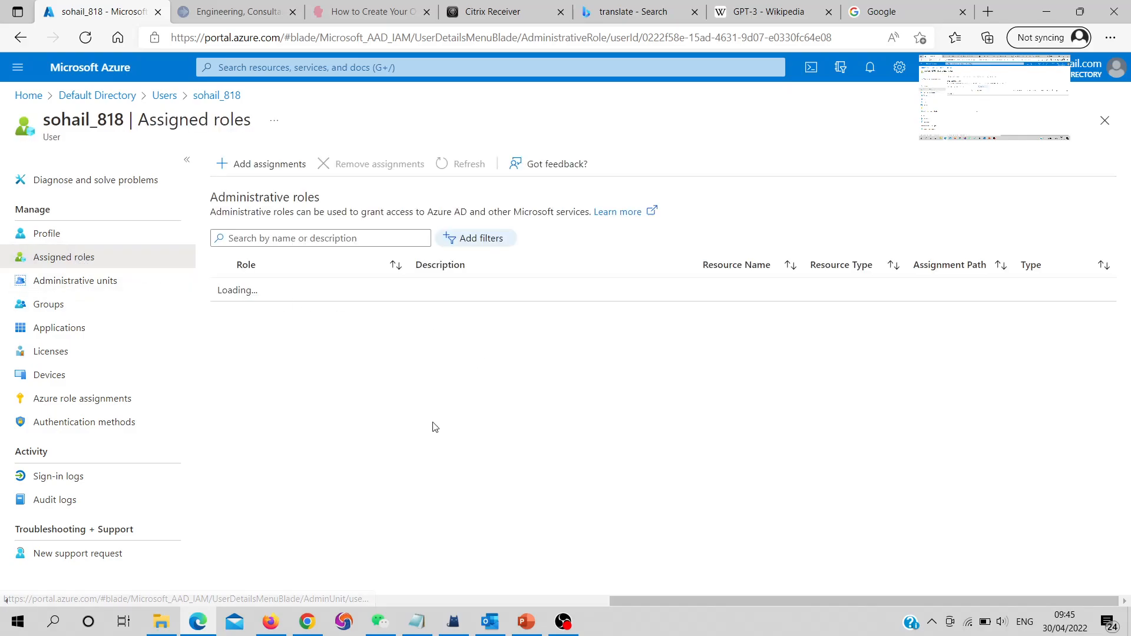
{"action": "left_click", "coordinate": [237, 165]}
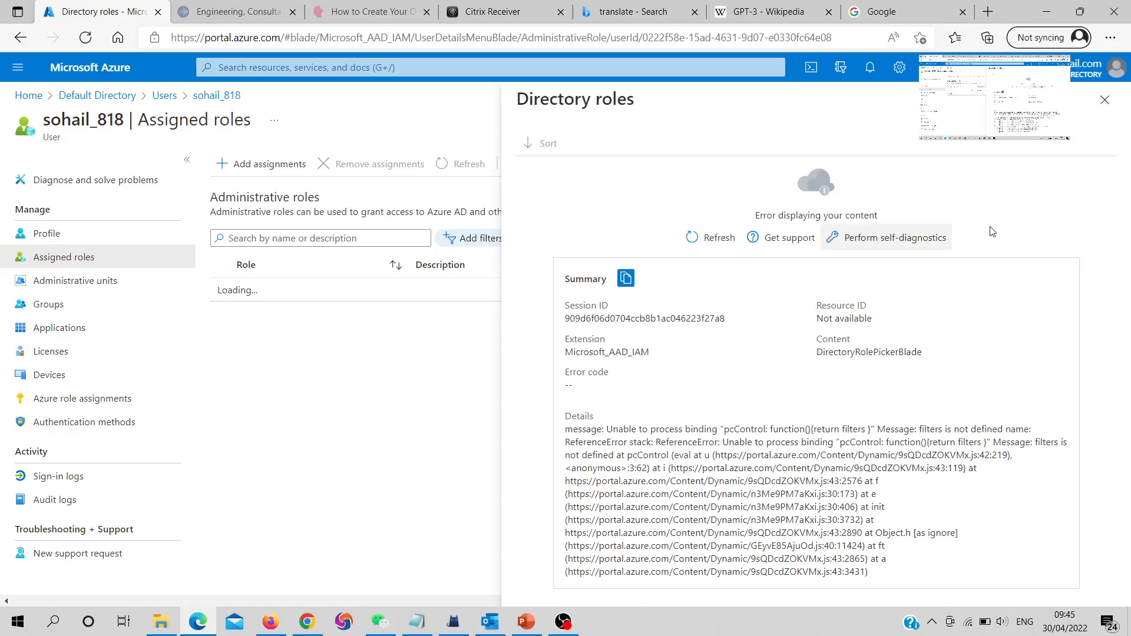
{"action": "left_click", "coordinate": [1105, 100]}
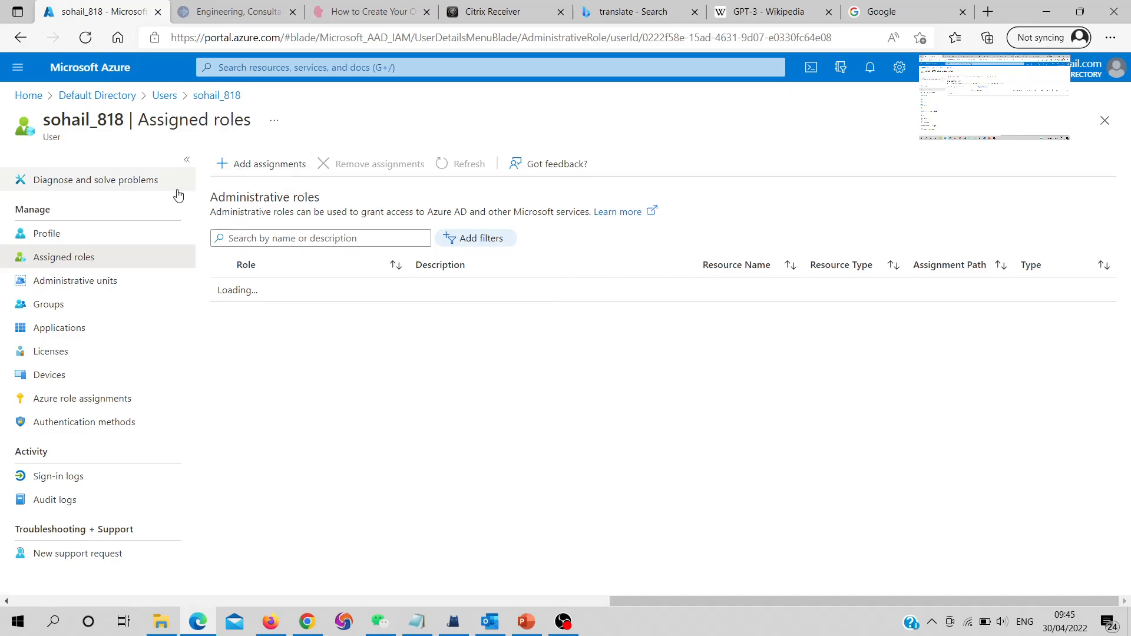
{"action": "left_click", "coordinate": [229, 165]}
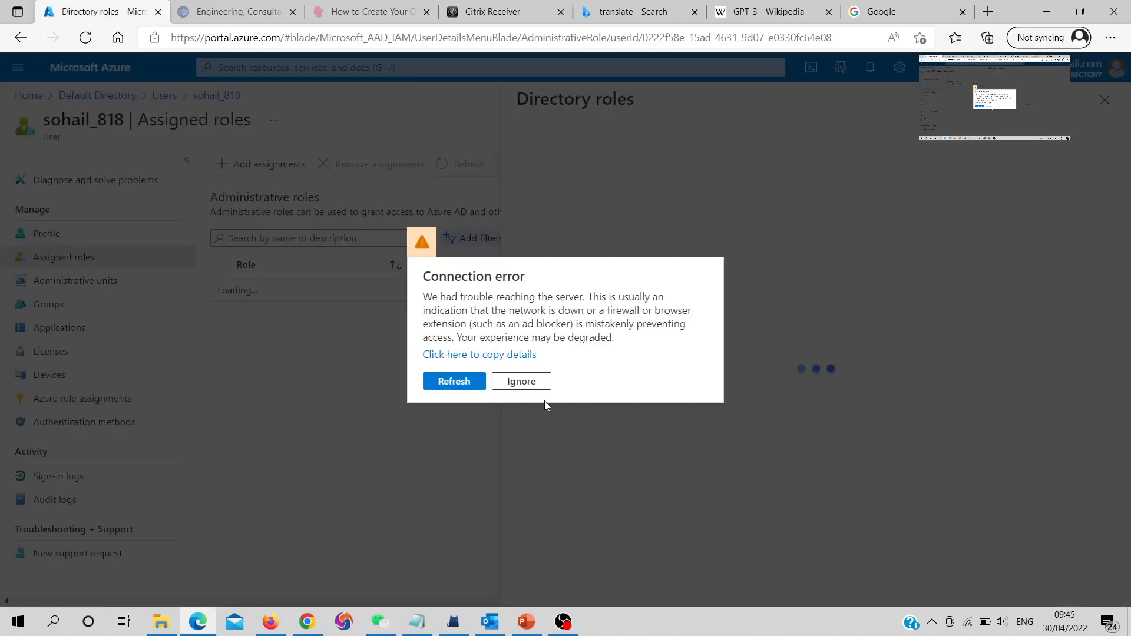
{"action": "left_click", "coordinate": [460, 381]}
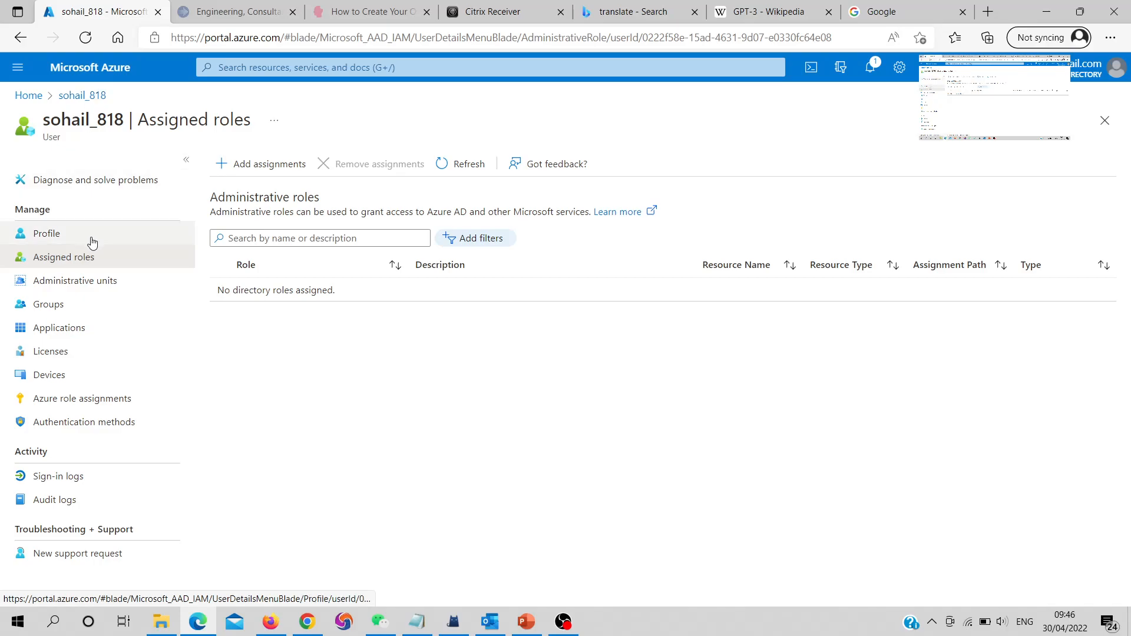
Tick Billing administrator in the Directory roles list, then close it without adding the role
{"action": "left_click", "coordinate": [218, 176]}
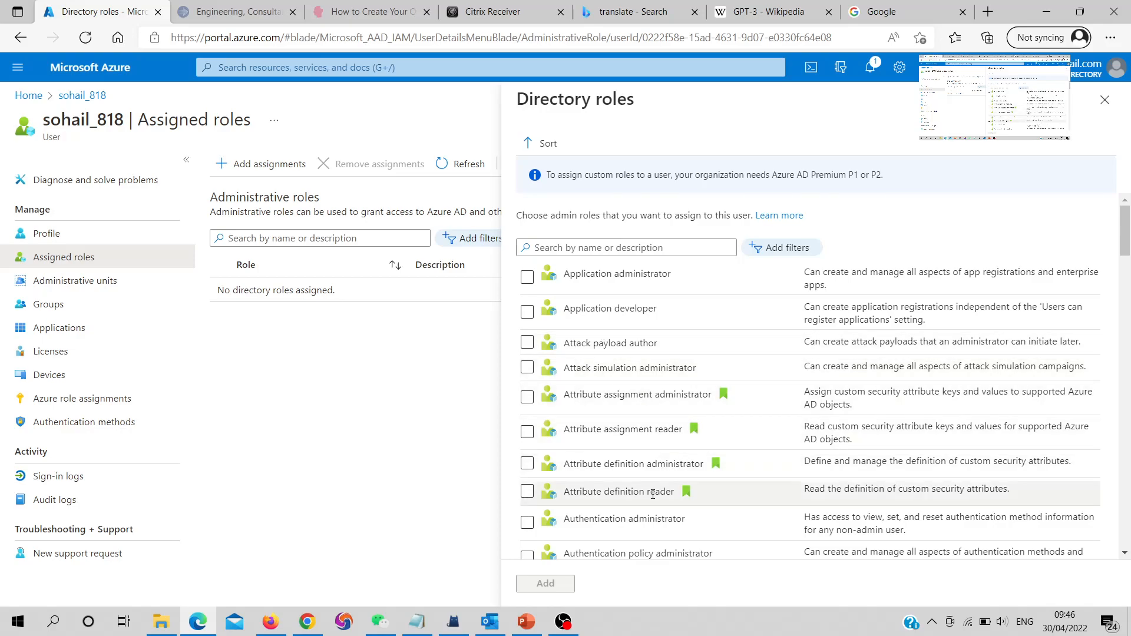
{"action": "scroll", "coordinate": [640, 405], "scroll_direction": "down", "scroll_amount": 5}
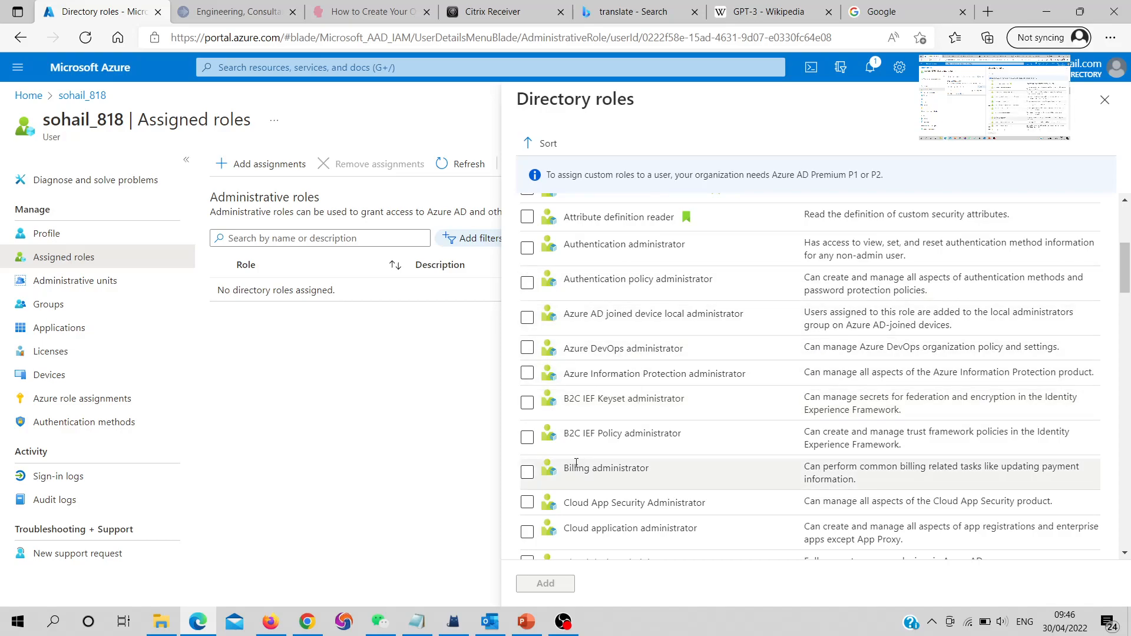
{"action": "left_click", "coordinate": [528, 473]}
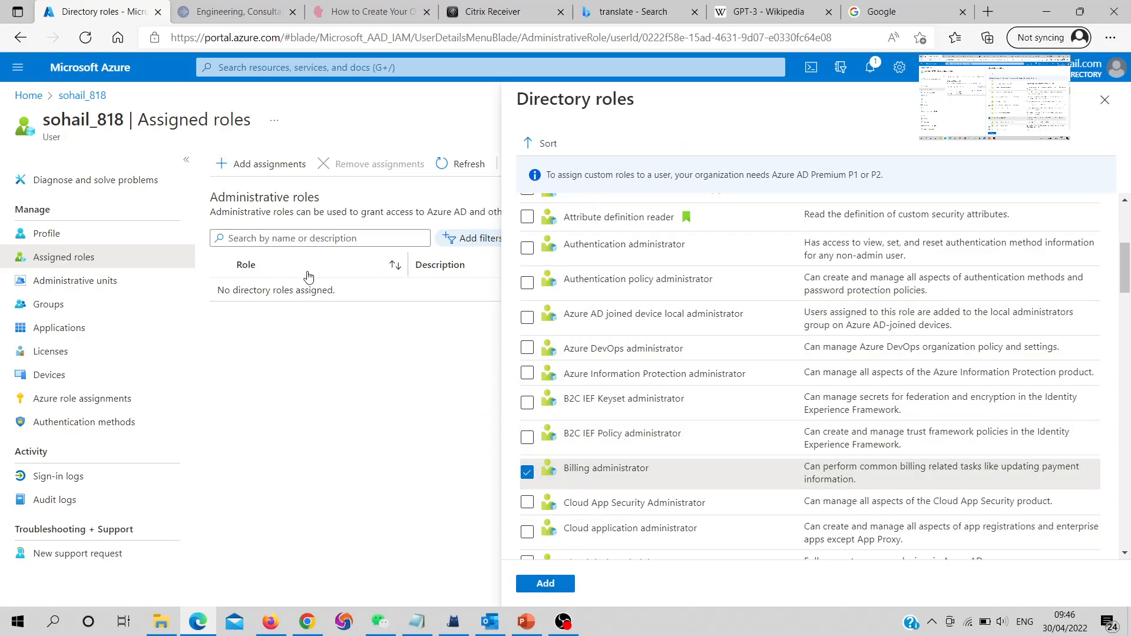
{"action": "left_click", "coordinate": [1106, 101]}
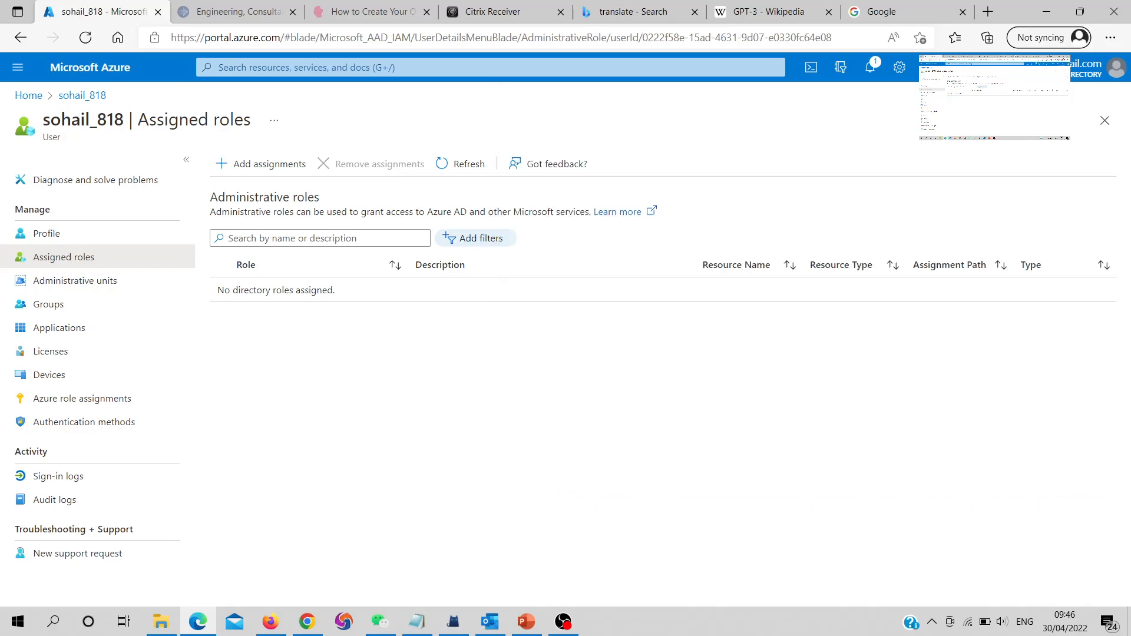
Open Azure Active Directory for Default Directory and go to its Licenses overview
{"action": "left_click", "coordinate": [86, 98]}
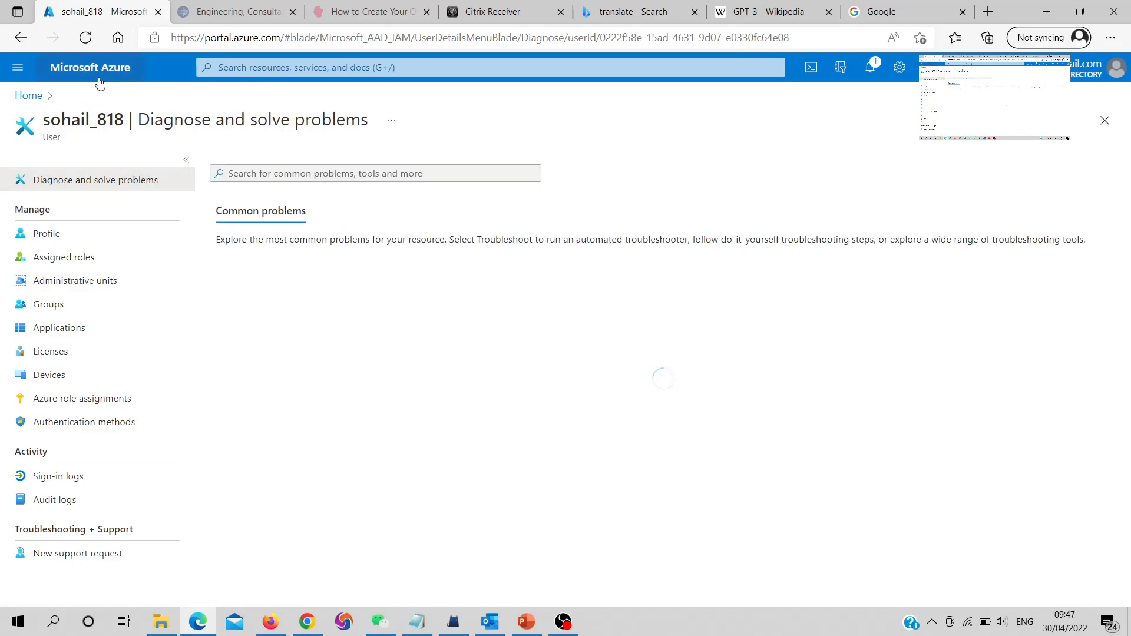
{"action": "left_click", "coordinate": [254, 68]}
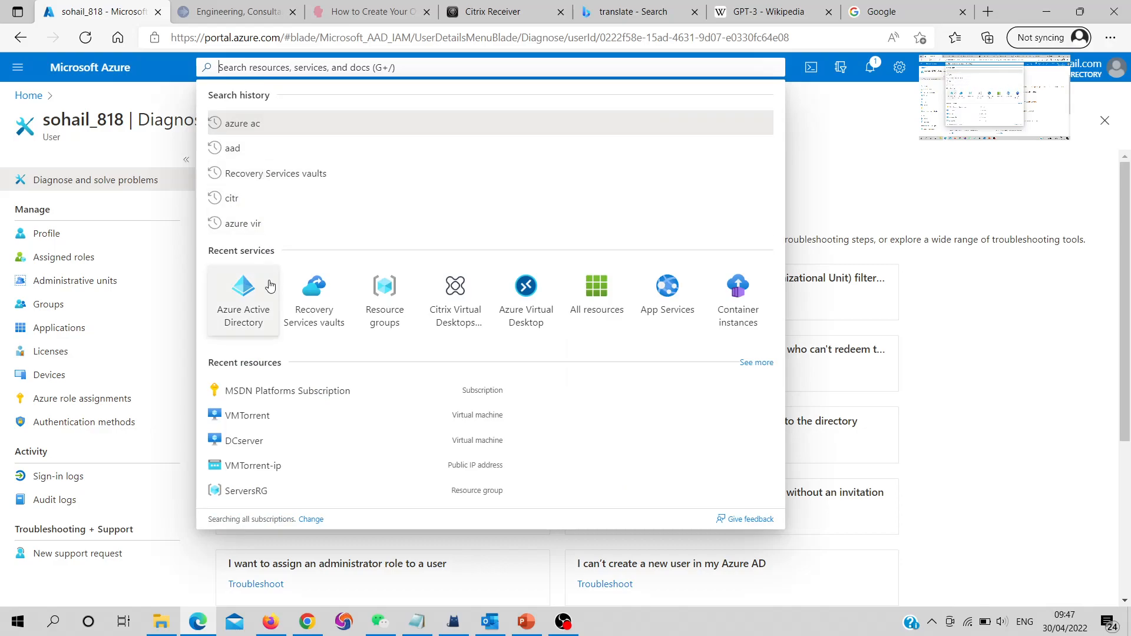
{"action": "left_click", "coordinate": [270, 285]}
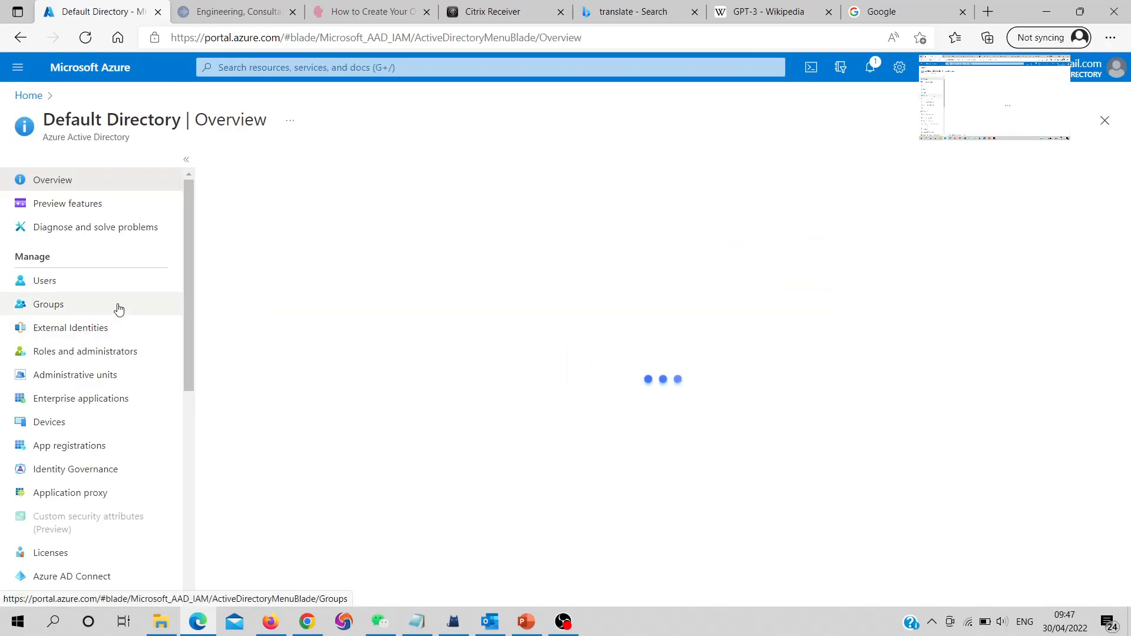
{"action": "scroll", "coordinate": [89, 336], "scroll_direction": "down", "scroll_amount": 2}
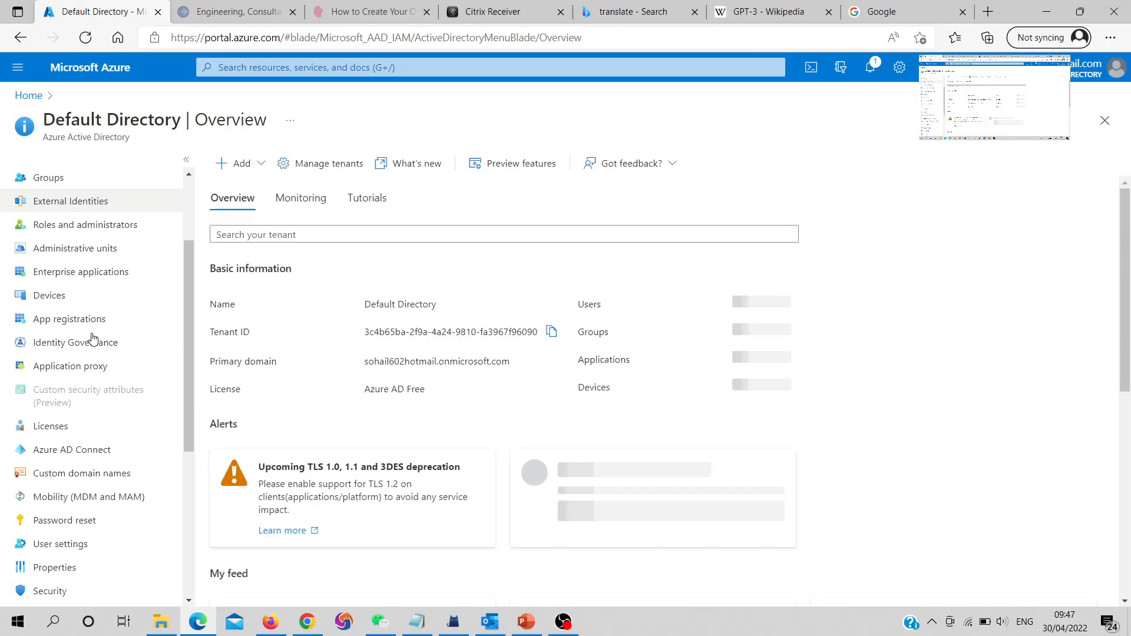
{"action": "left_click", "coordinate": [60, 422]}
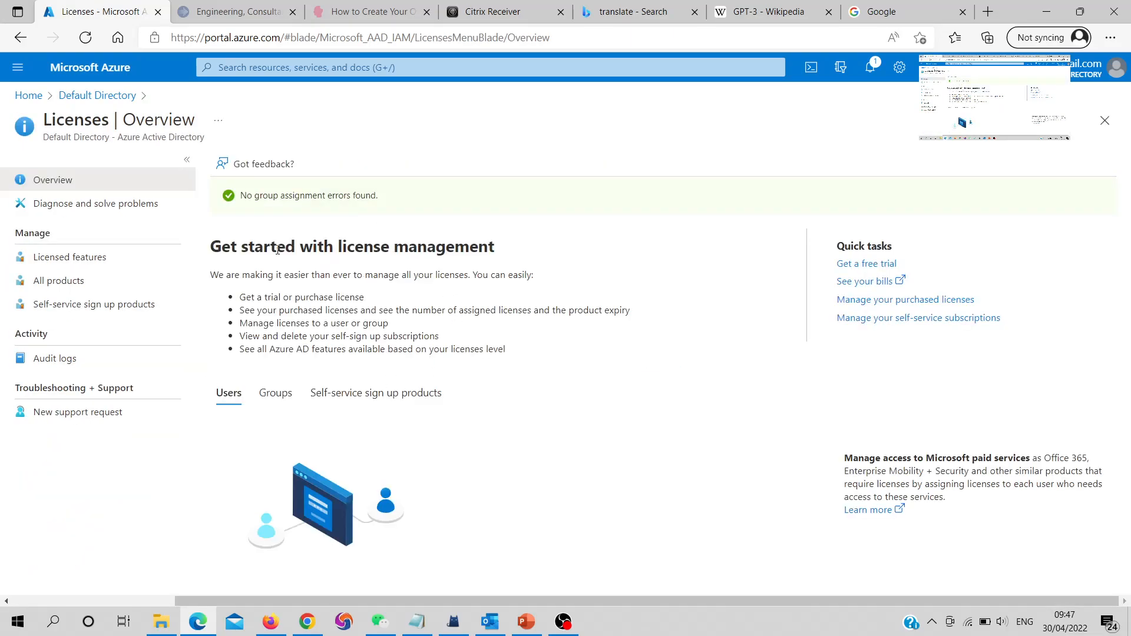
Browse All products and Try / Buy plans, checking the E5 free trial details
{"action": "left_click", "coordinate": [78, 269]}
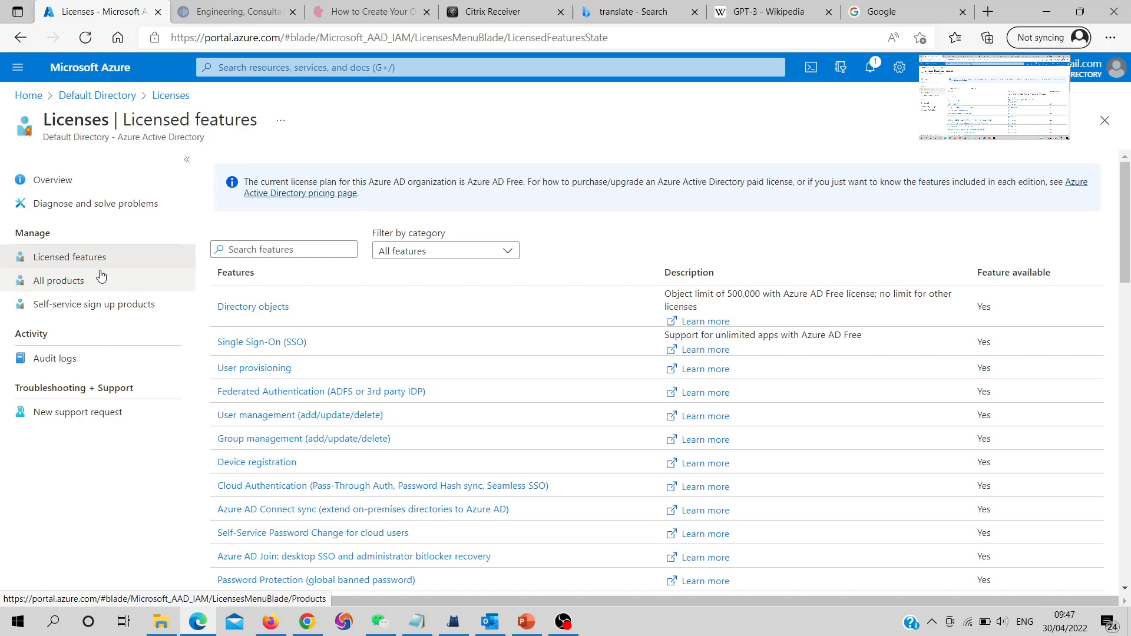
{"action": "left_click", "coordinate": [71, 283]}
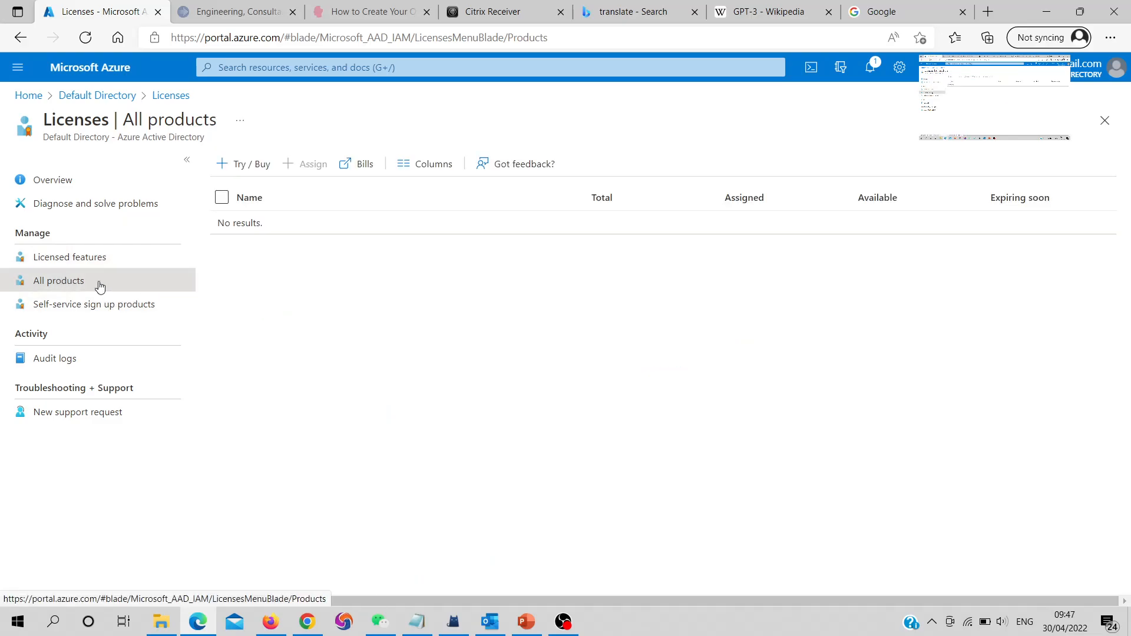
{"action": "left_click", "coordinate": [241, 168]}
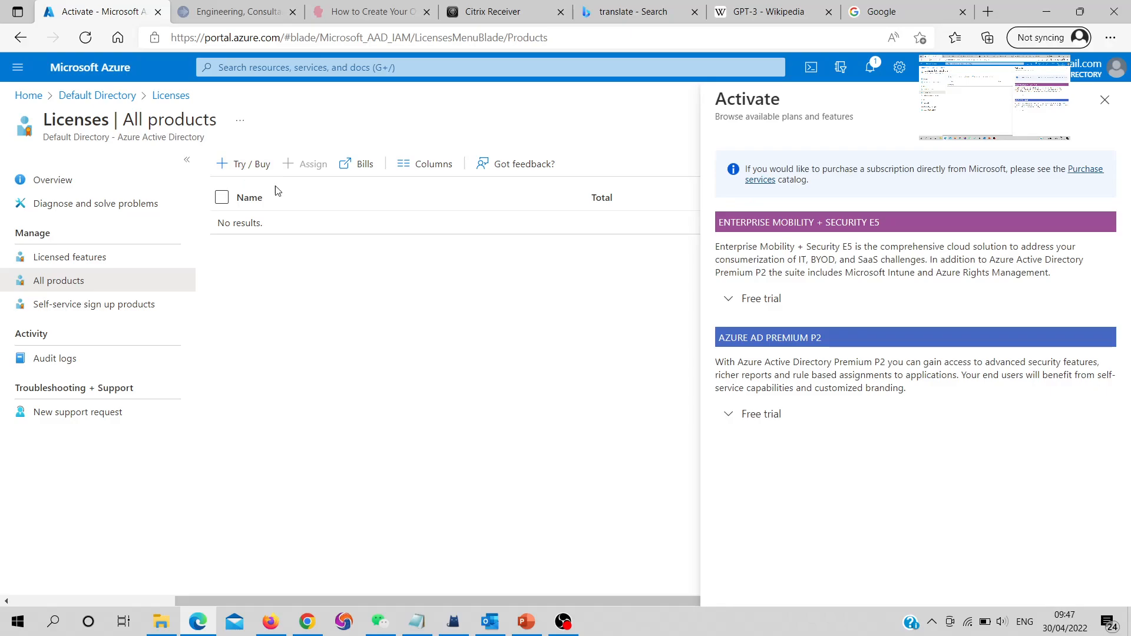
{"action": "left_click", "coordinate": [736, 309]}
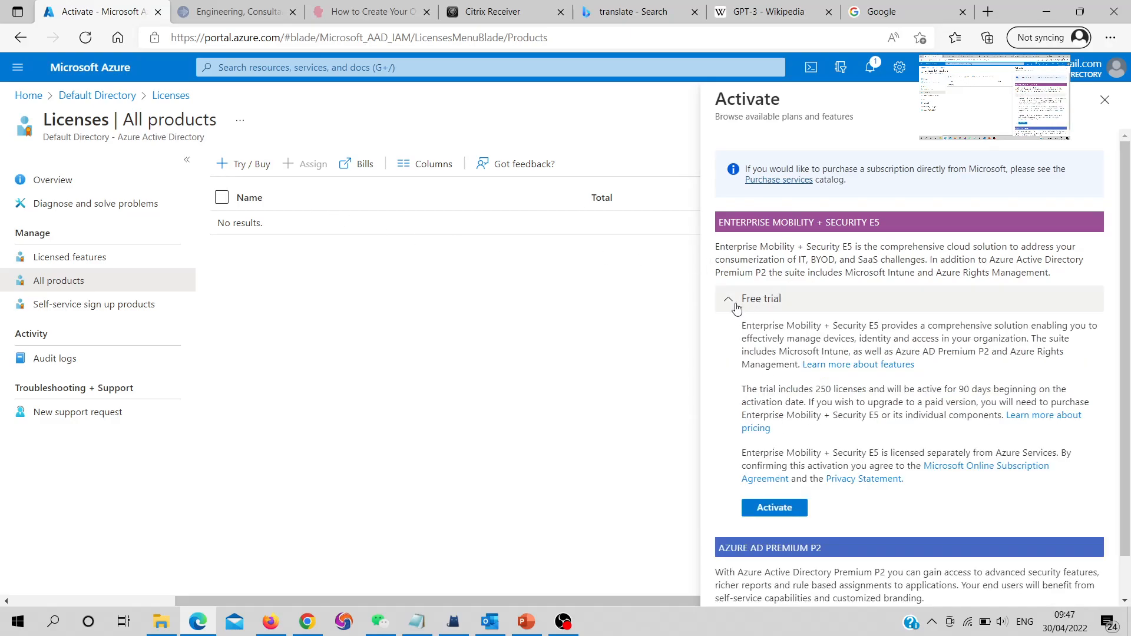
{"action": "left_click", "coordinate": [737, 309]}
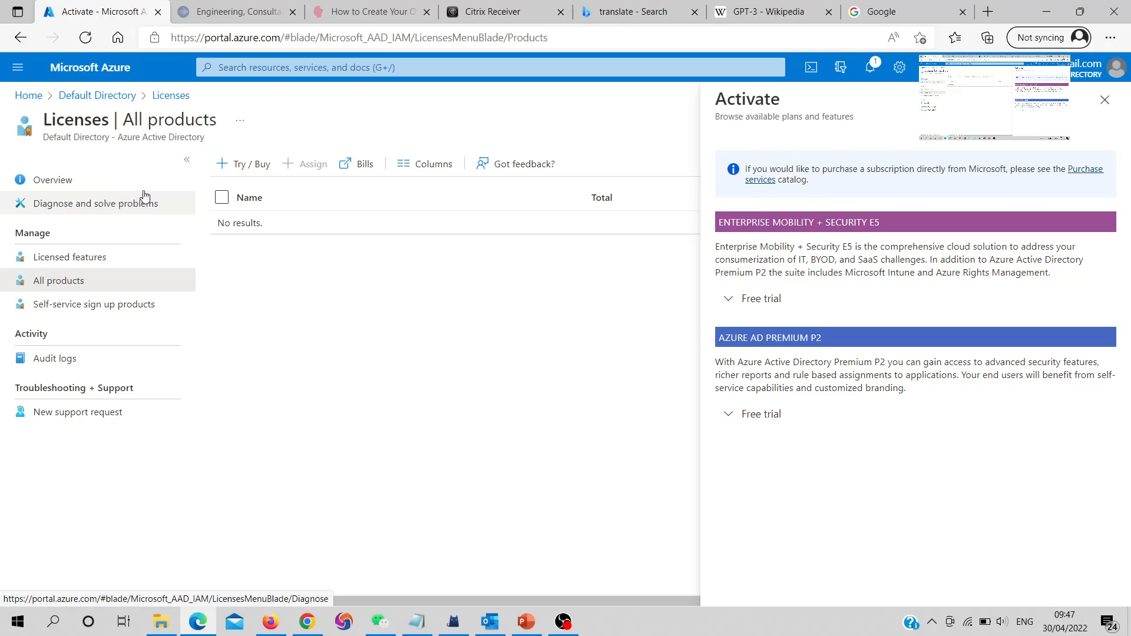
{"action": "left_click", "coordinate": [162, 98]}
Return to Default Directory Overview and open Manage tenants to list its three tenants
{"action": "left_click", "coordinate": [112, 96]}
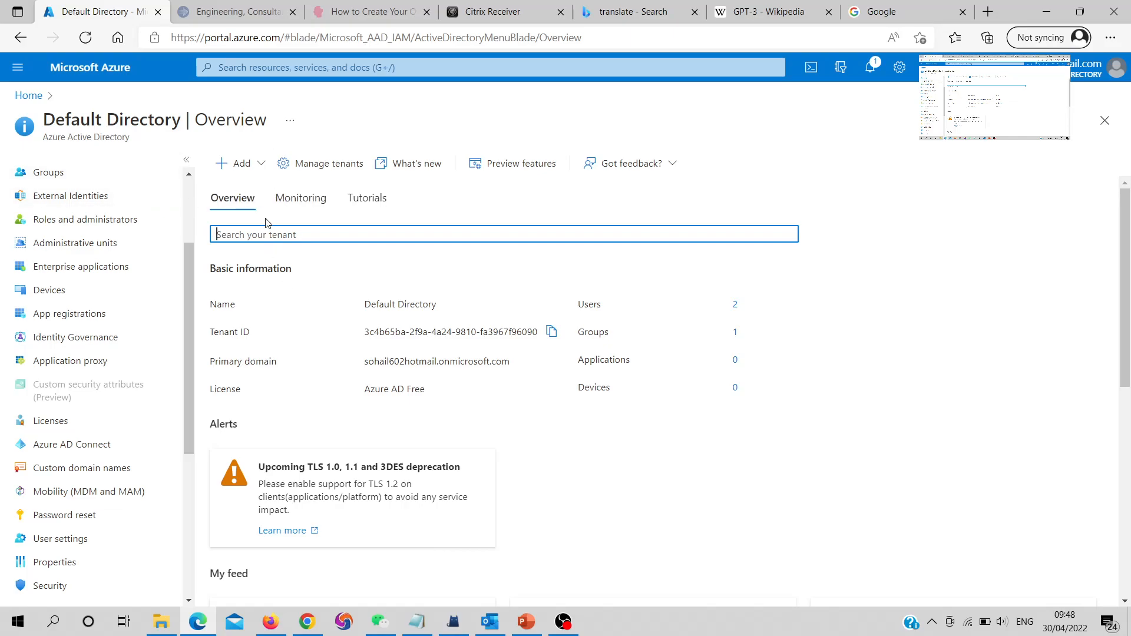
{"action": "scroll", "coordinate": [148, 224], "scroll_direction": "up", "scroll_amount": 3}
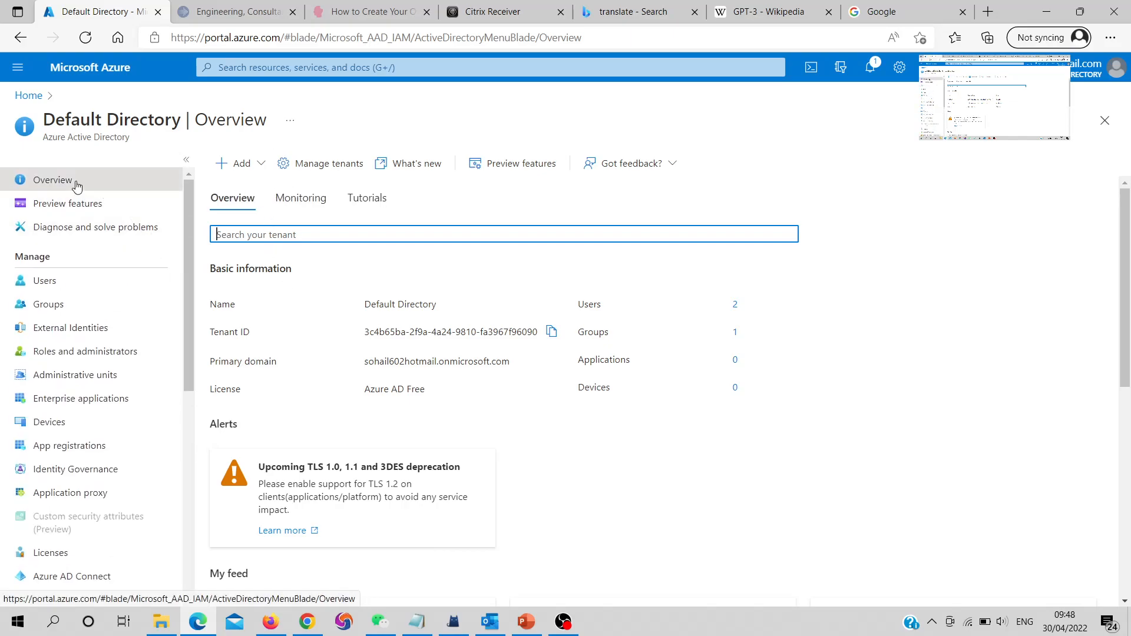
{"action": "left_click", "coordinate": [291, 165]}
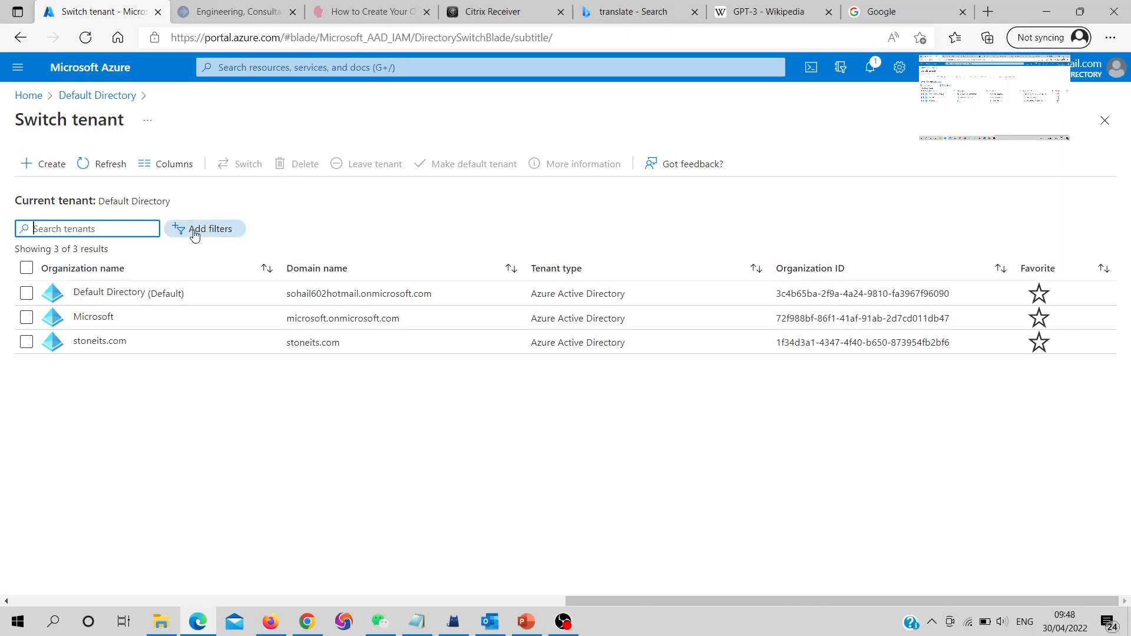
Start a new tenant of type Azure Active Directory and continue to Configuration
{"action": "left_click", "coordinate": [29, 169]}
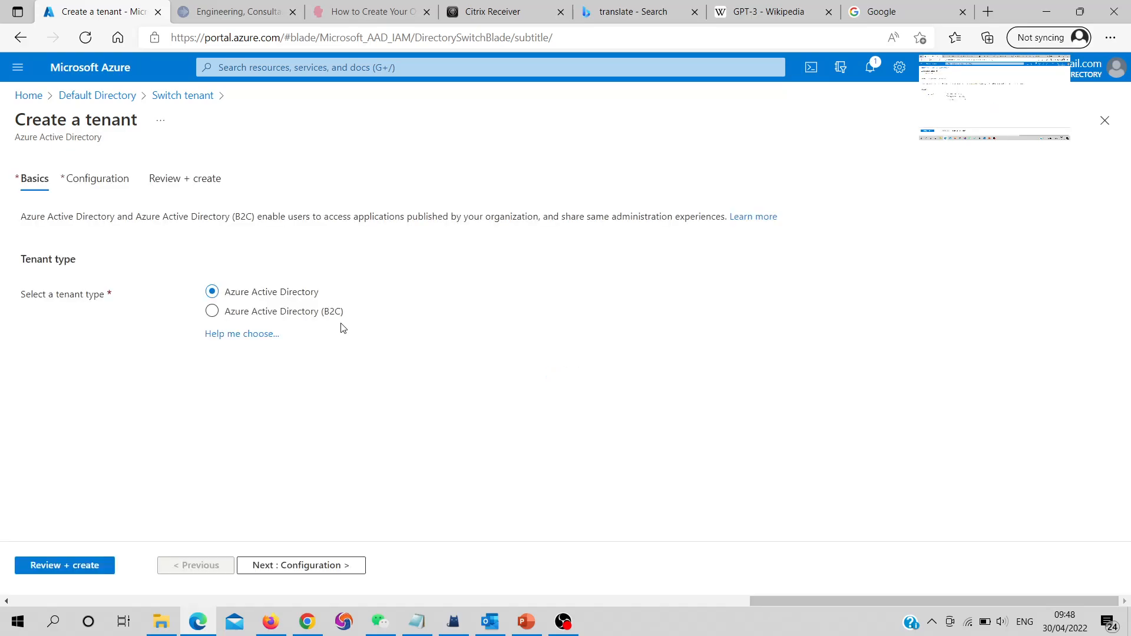
{"action": "left_click", "coordinate": [212, 313]}
{"action": "left_click", "coordinate": [212, 292]}
{"action": "left_click", "coordinate": [310, 567]}
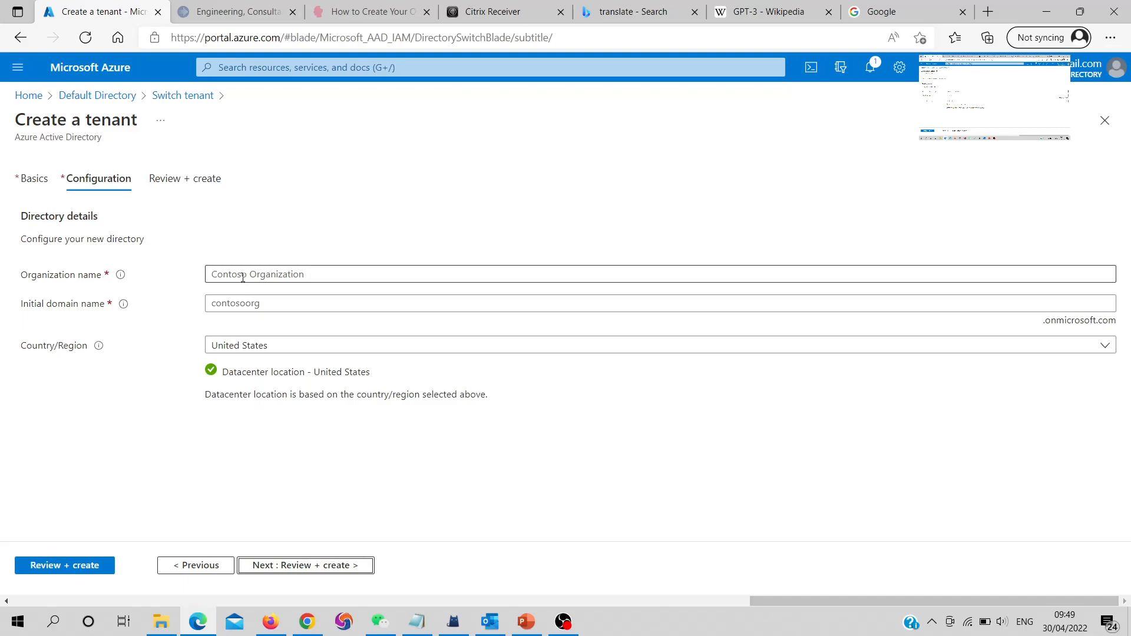
Enter organization name 'test' and initial domain name 'test3210'
{"action": "left_click", "coordinate": [320, 277]}
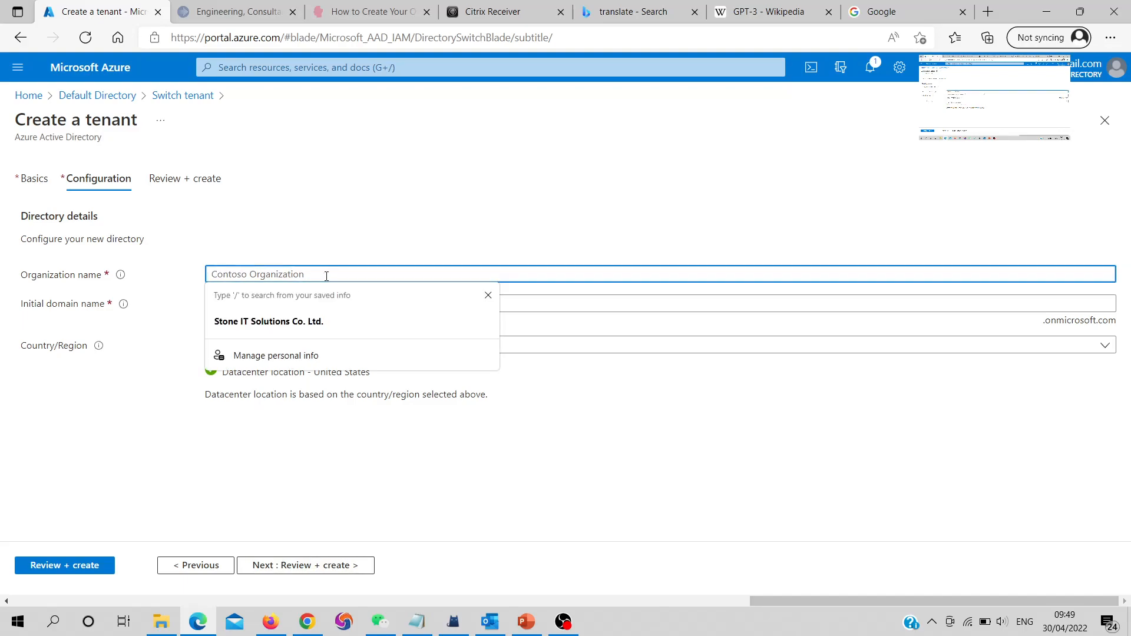
{"action": "type", "text": "test"}
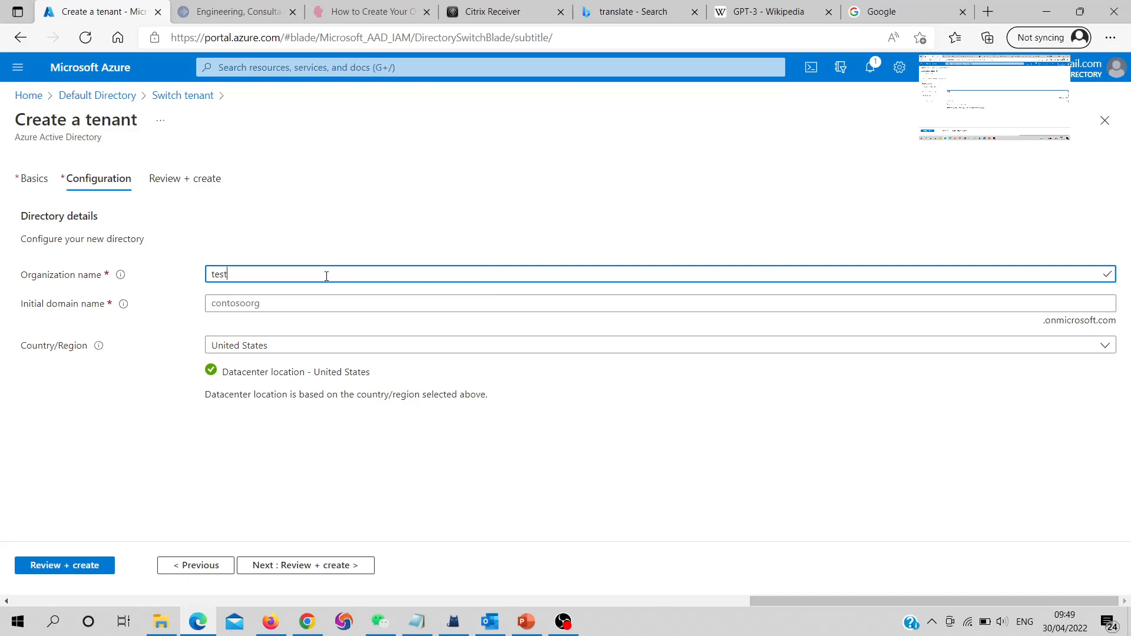
{"action": "key", "text": "Tab"}
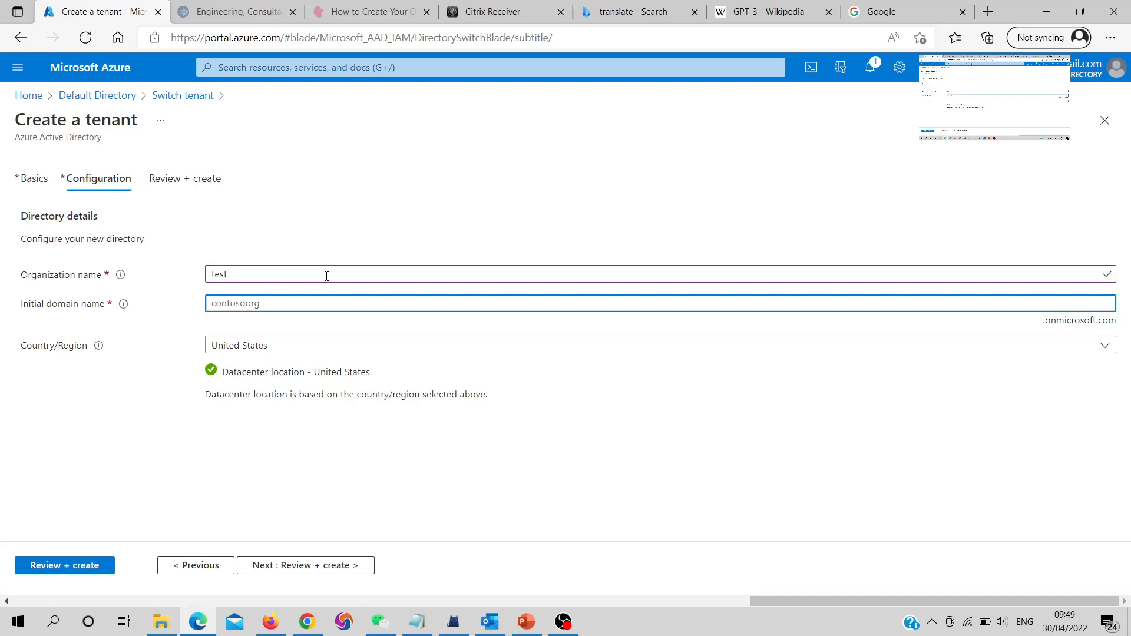
{"action": "type", "text": "test3210"}
Change the taken initial domain to 'testlabs3210' so it validates
{"action": "left_click", "coordinate": [281, 327]}
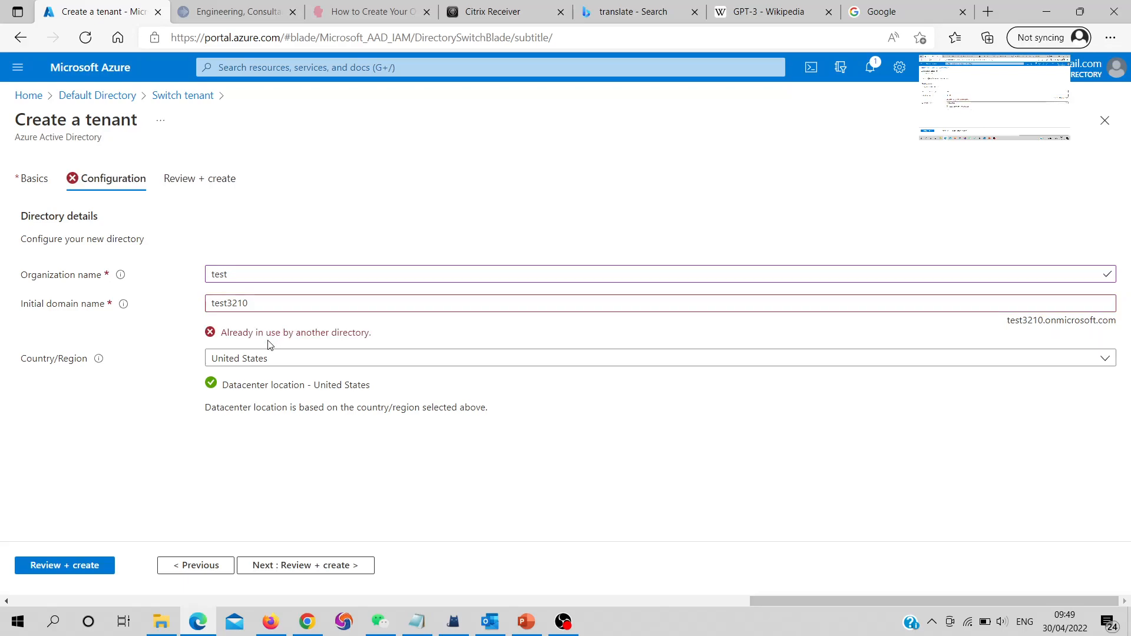
{"action": "left_click", "coordinate": [257, 305]}
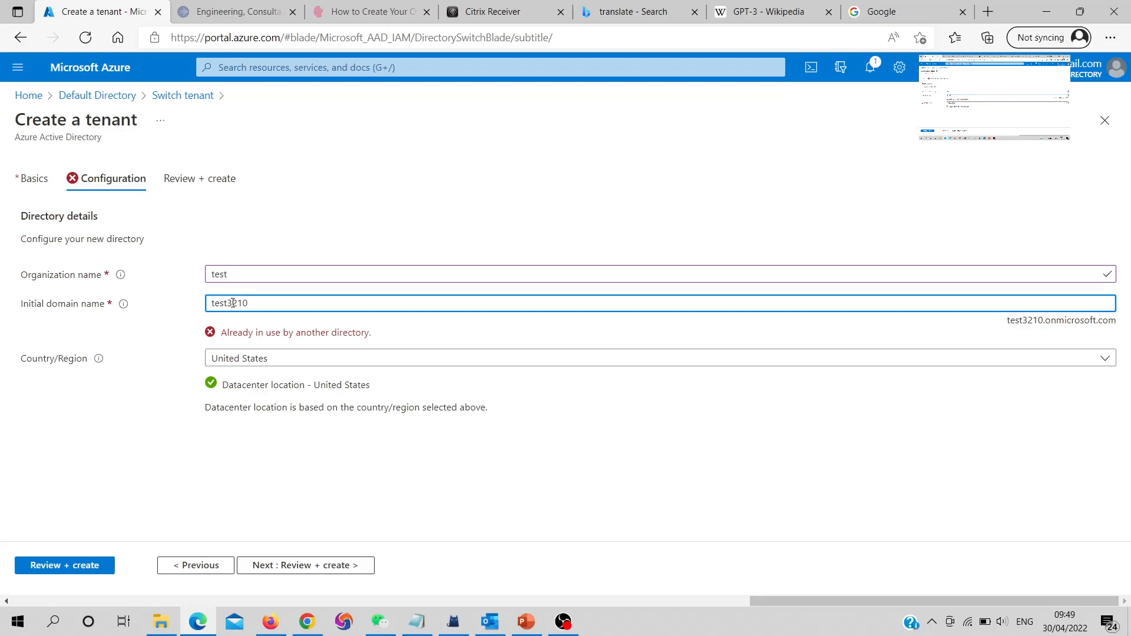
{"action": "left_click", "coordinate": [229, 303]}
{"action": "type", "text": "labs"}
{"action": "left_click", "coordinate": [246, 323]}
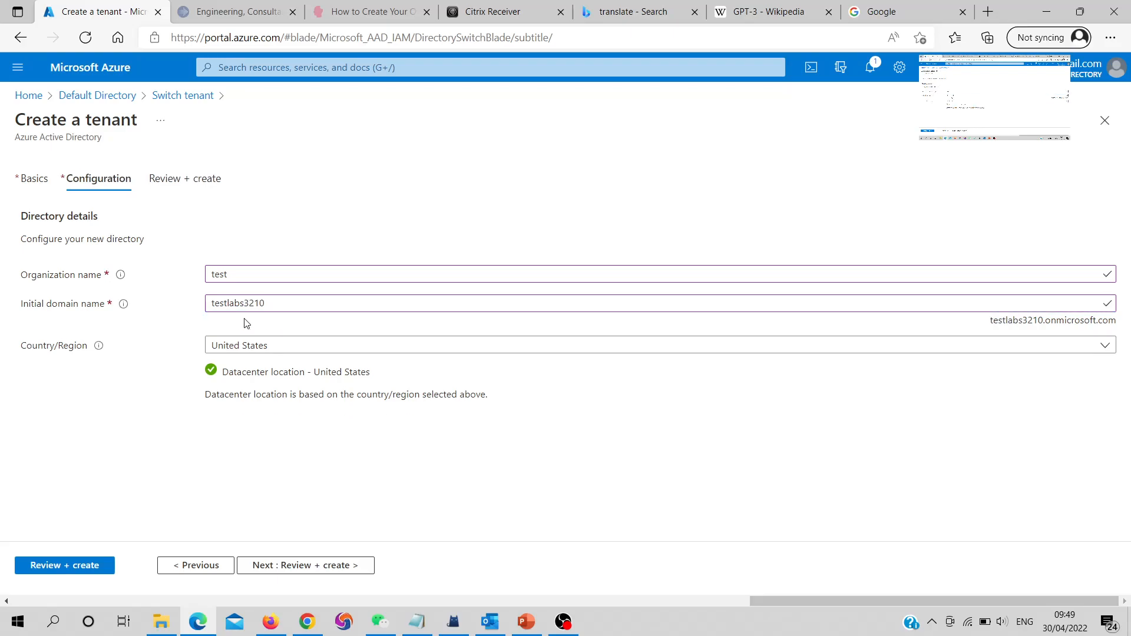
{"action": "left_click_drag", "start_coordinate": [294, 301], "coordinate": [168, 308]}
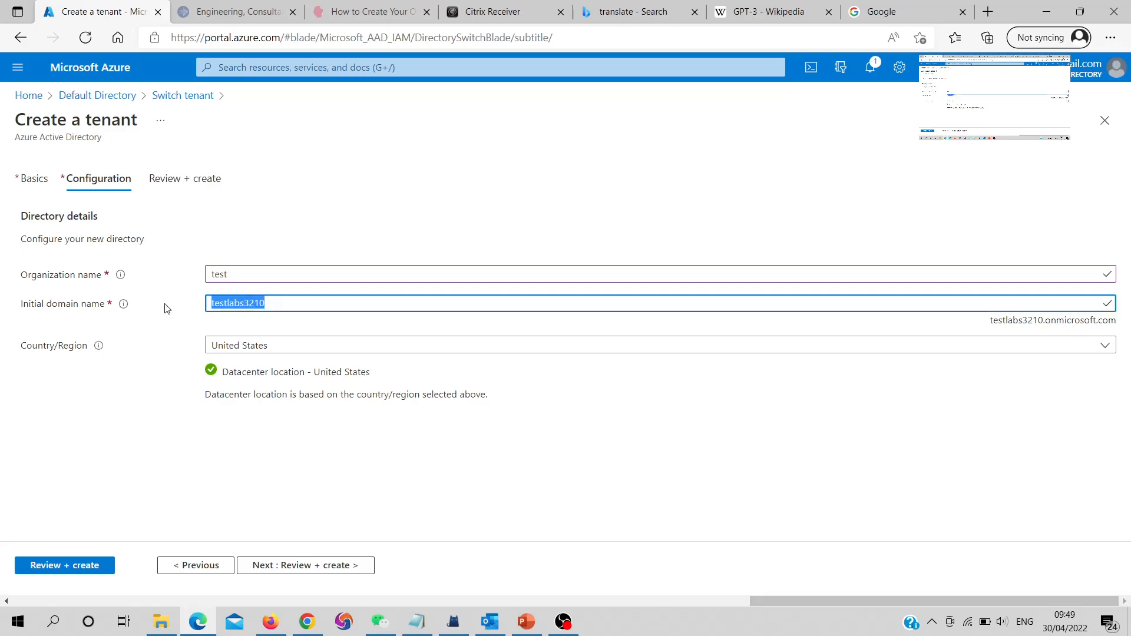
Set Country/Region to Hong Kong SAR and proceed to Review + create
{"action": "left_click", "coordinate": [256, 347]}
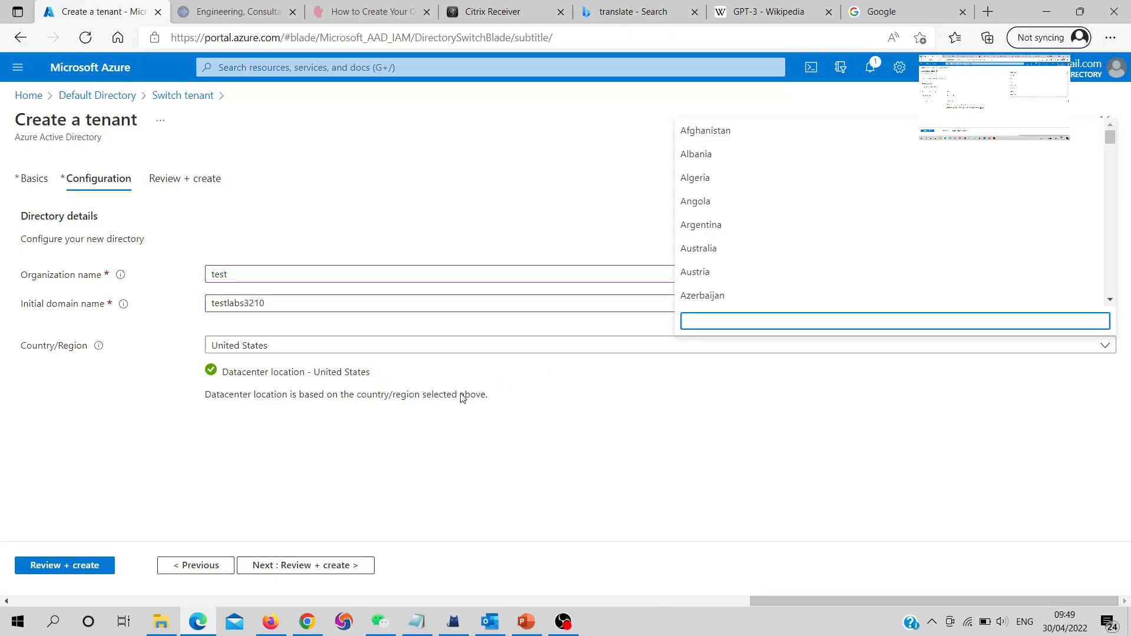
{"action": "type", "text": "ho"}
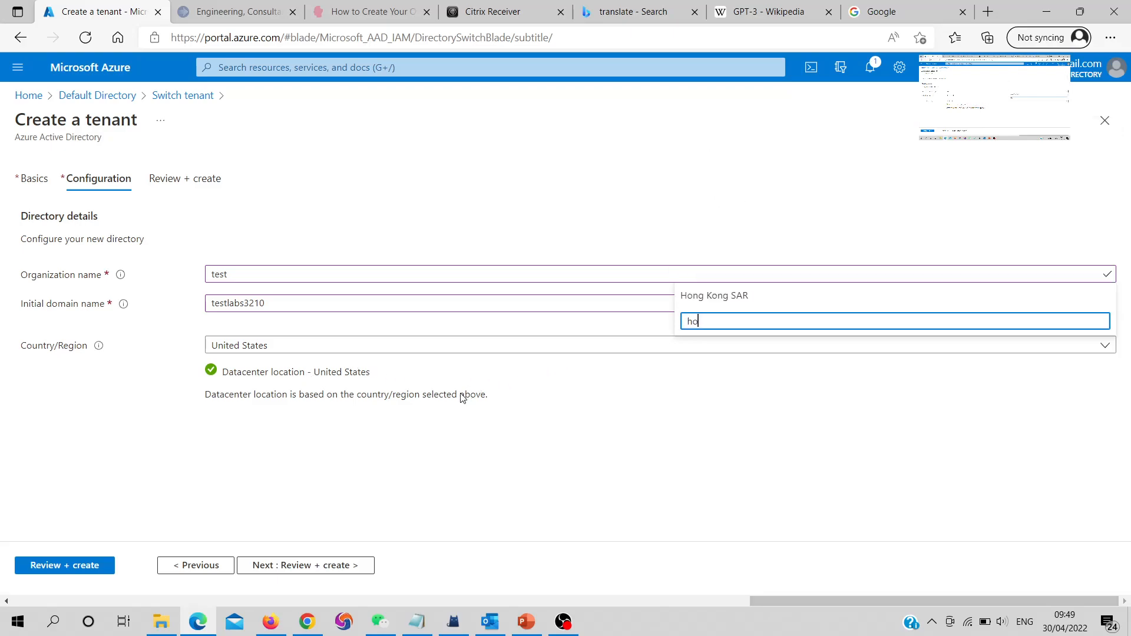
{"action": "left_click", "coordinate": [721, 297]}
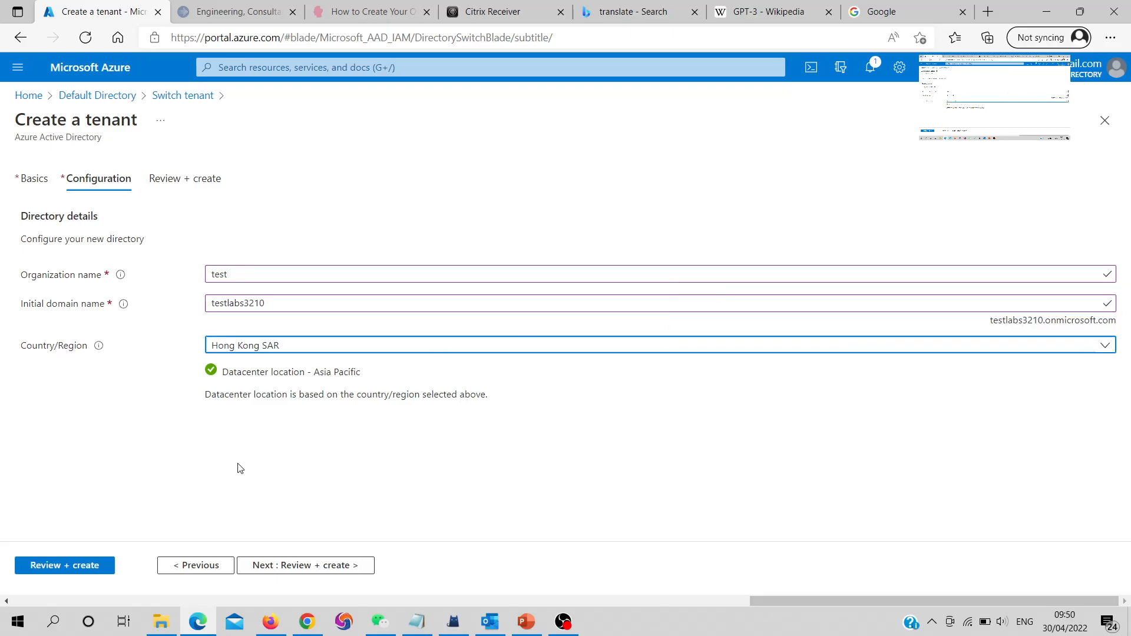
{"action": "left_click", "coordinate": [290, 562]}
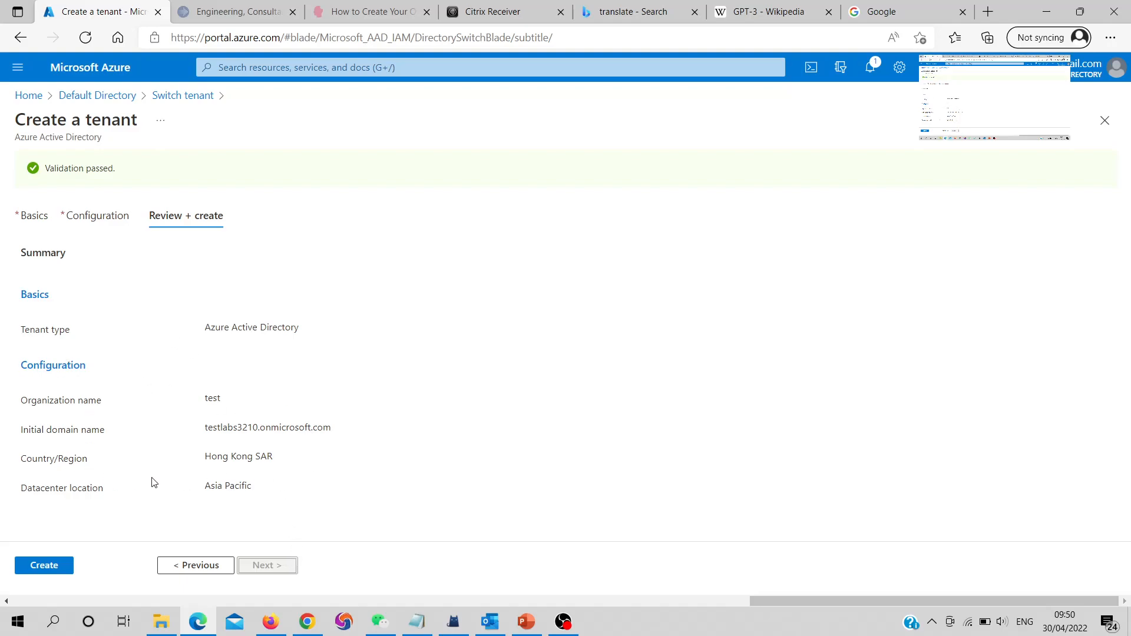
Submit the tenant for creation and type the letters shown in the CAPTCHA image
{"action": "left_click_drag", "start_coordinate": [206, 430], "coordinate": [344, 435]}
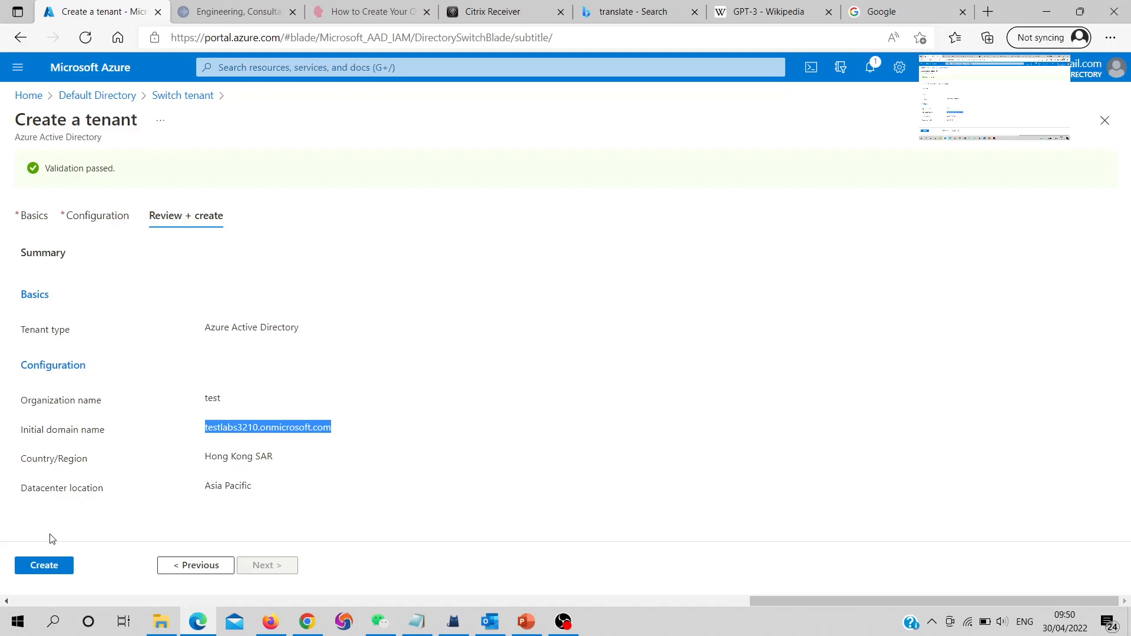
{"action": "left_click", "coordinate": [52, 567]}
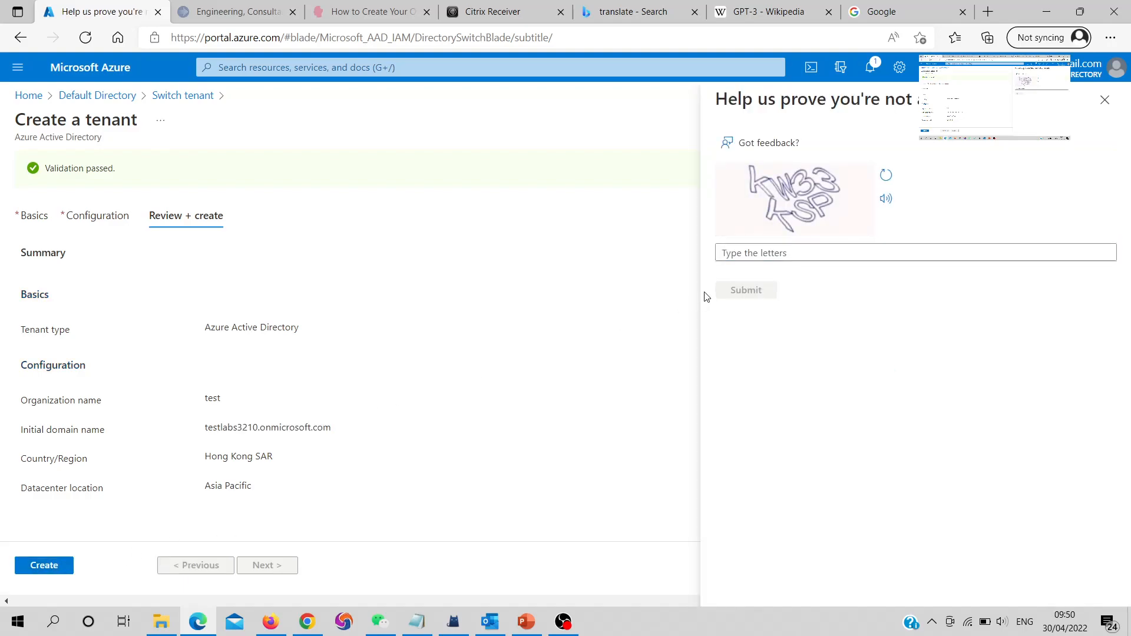
{"action": "left_click", "coordinate": [774, 253]}
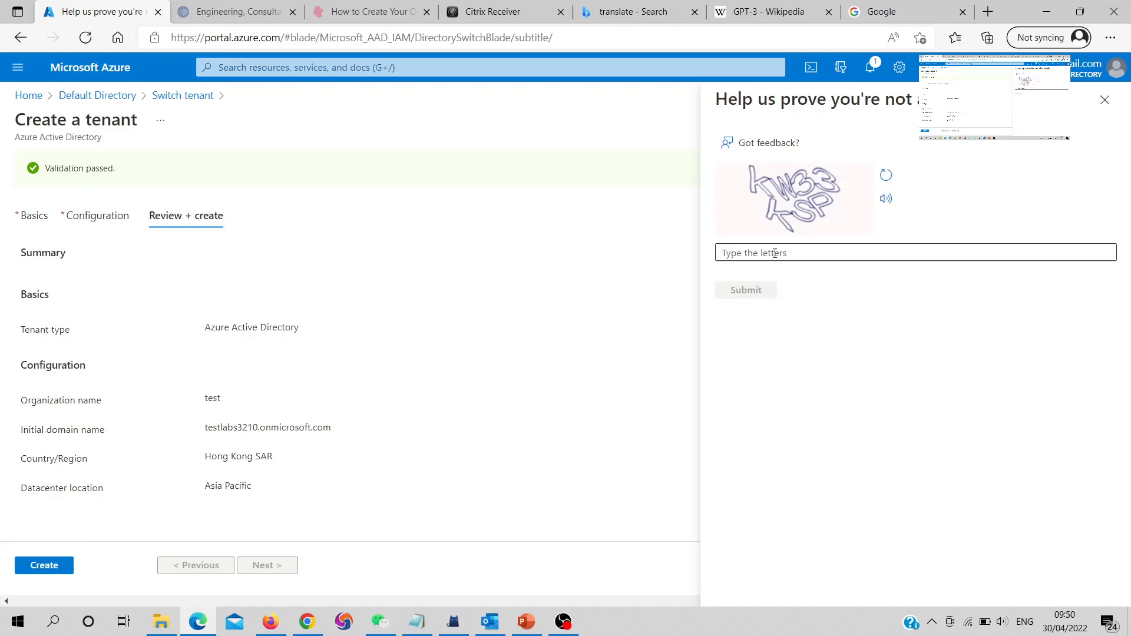
{"action": "left_click", "coordinate": [822, 253]}
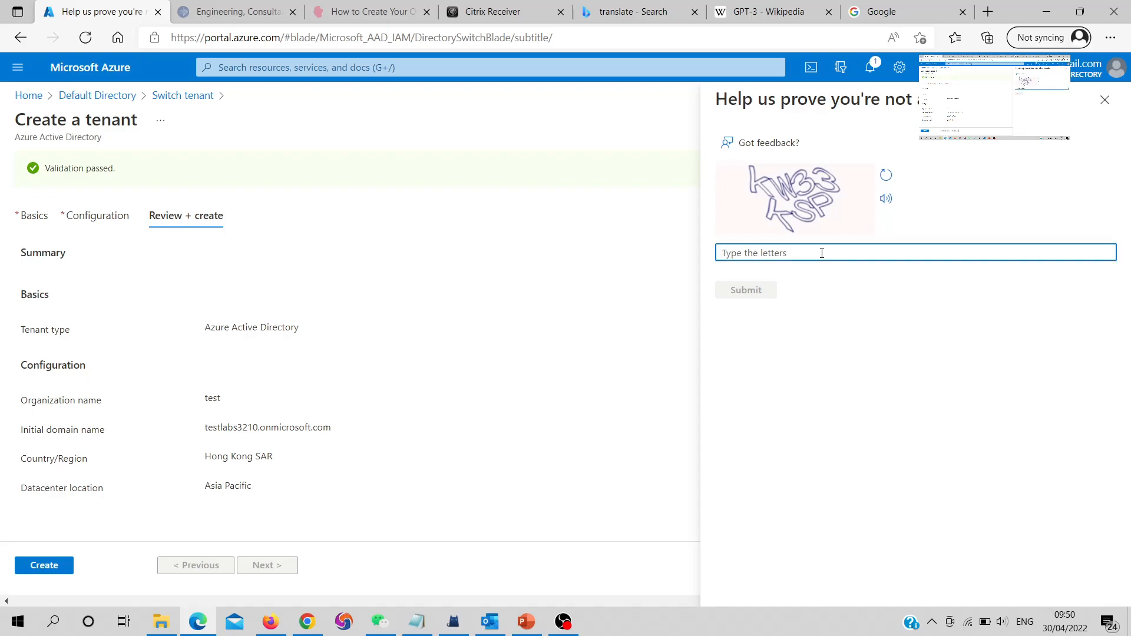
{"action": "type", "text": "kw33"}
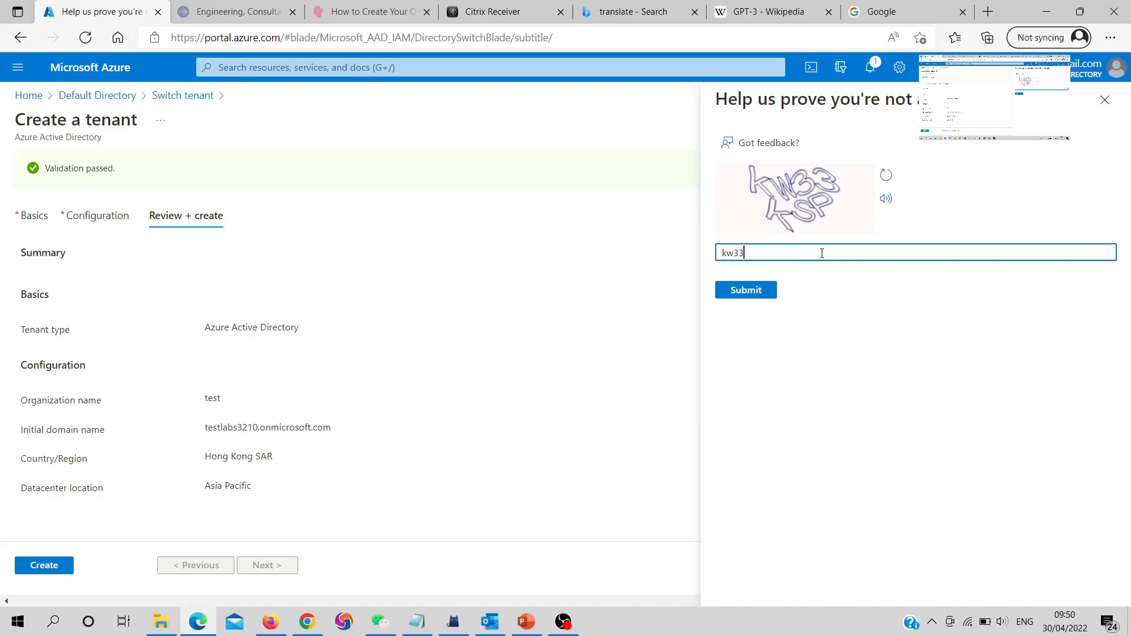
{"action": "type", "text": "ksp"}
Submit the test tenant creation, then open the new 'test' tenant link in a new browser tab
{"action": "left_click", "coordinate": [753, 292]}
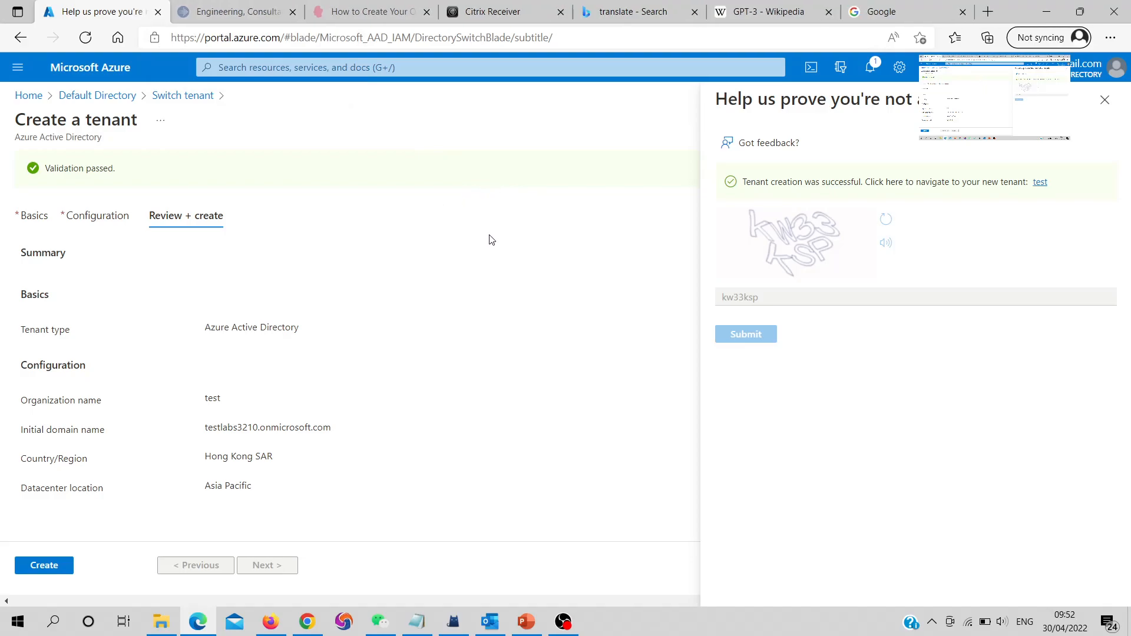
{"action": "left_click_drag", "start_coordinate": [743, 182], "coordinate": [865, 183]}
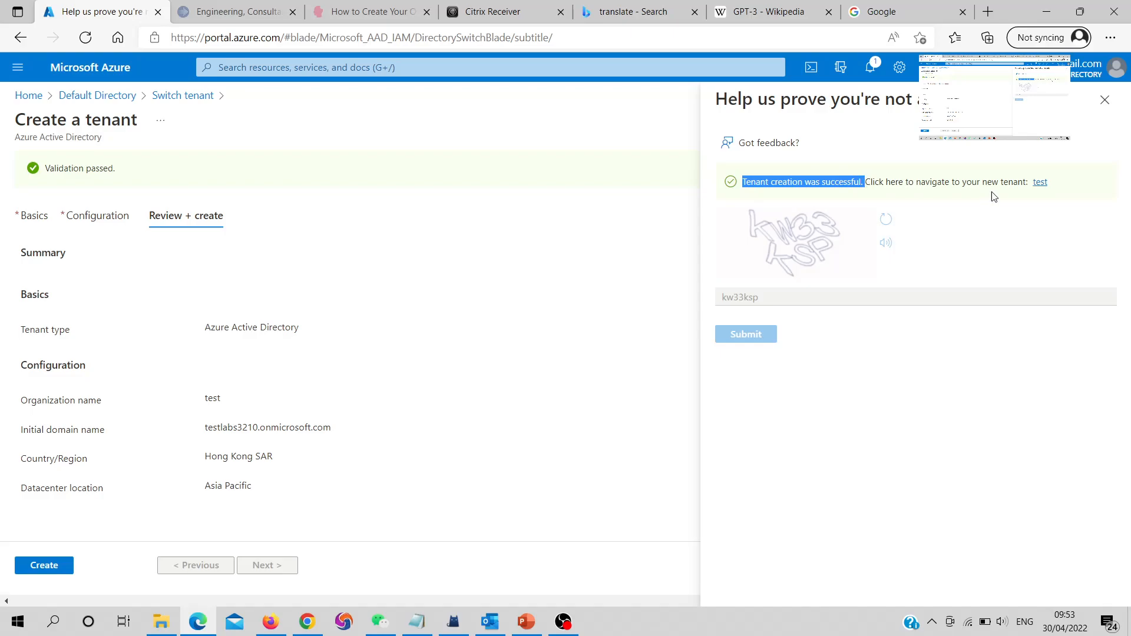
{"action": "right_click", "coordinate": [1040, 183]}
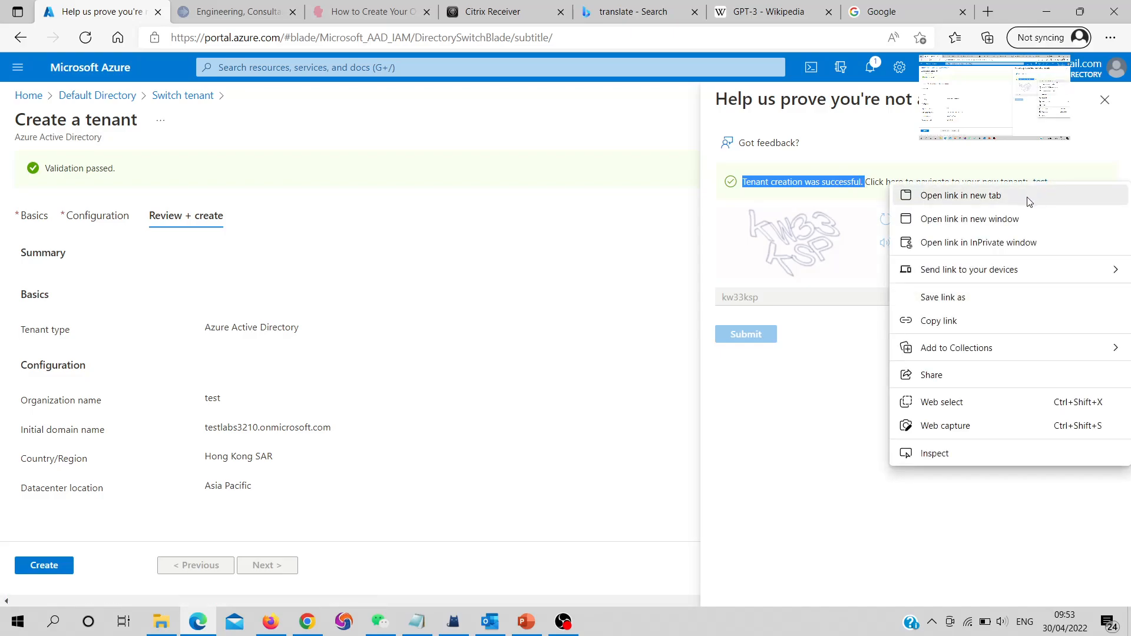
{"action": "left_click", "coordinate": [1030, 201]}
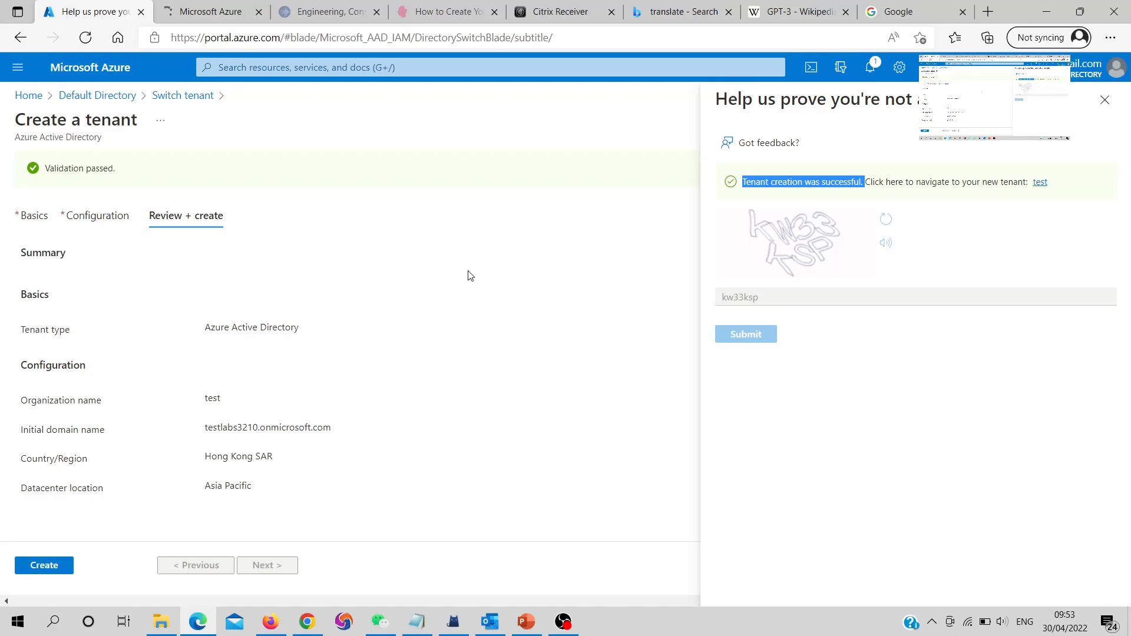
View the test tenant overview with primary domain testlabs3210.onmicrosoft.com and an Azure AD Free licence
{"action": "left_click", "coordinate": [190, 20]}
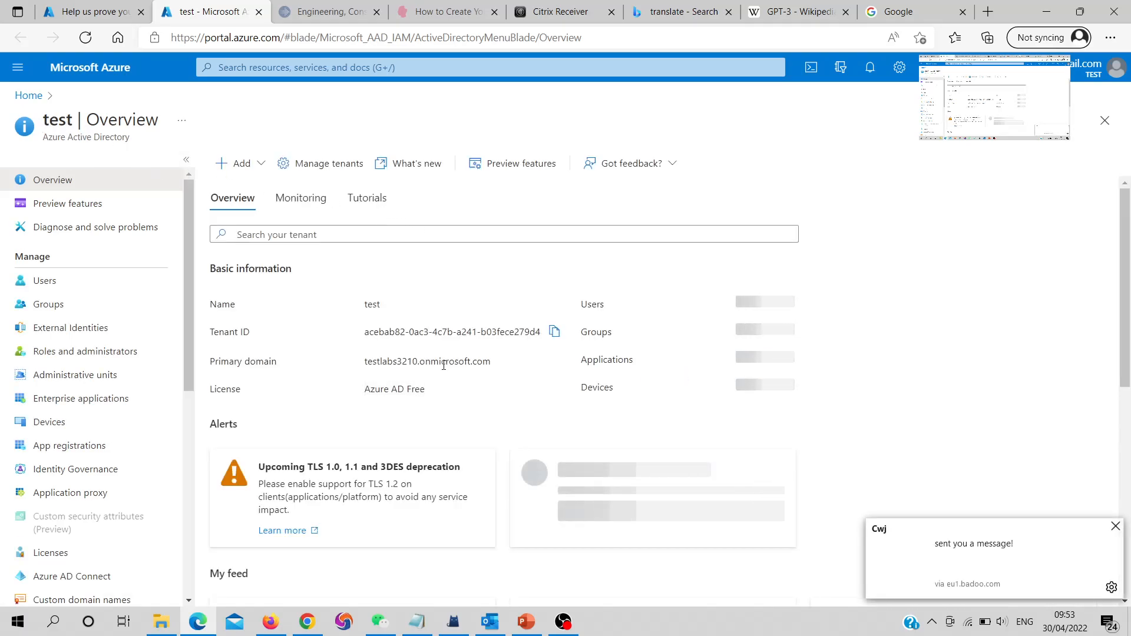
{"action": "left_click_drag", "start_coordinate": [365, 361], "coordinate": [491, 362]}
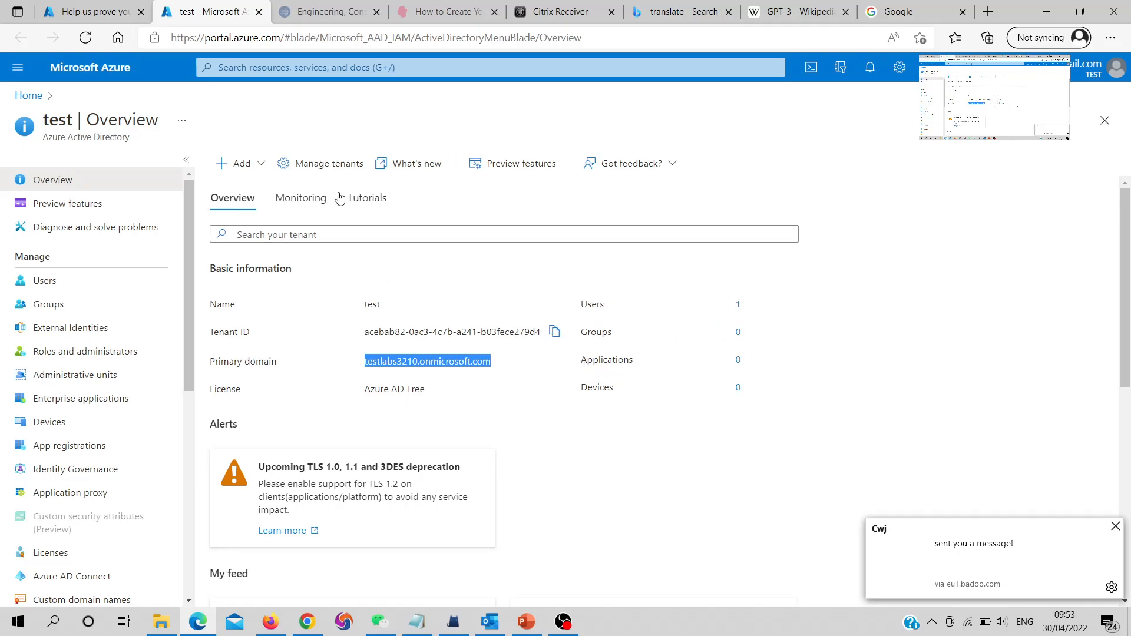
{"action": "left_click", "coordinate": [1118, 70]}
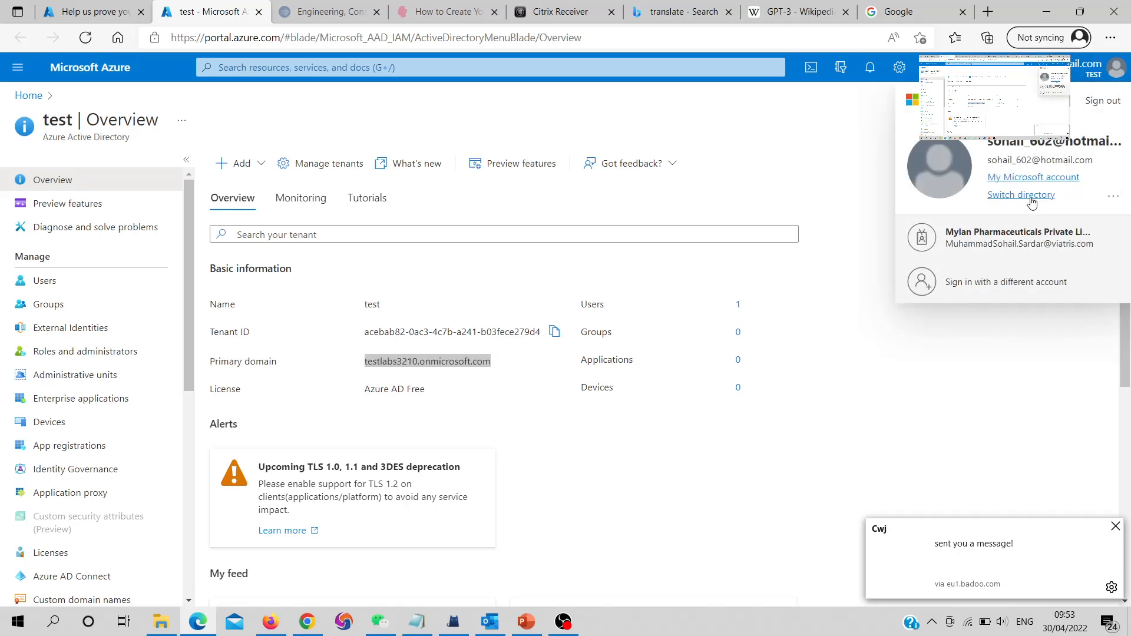
Review Directories + subscriptions with test as current, then go to the Azure home page
{"action": "left_click", "coordinate": [1032, 199]}
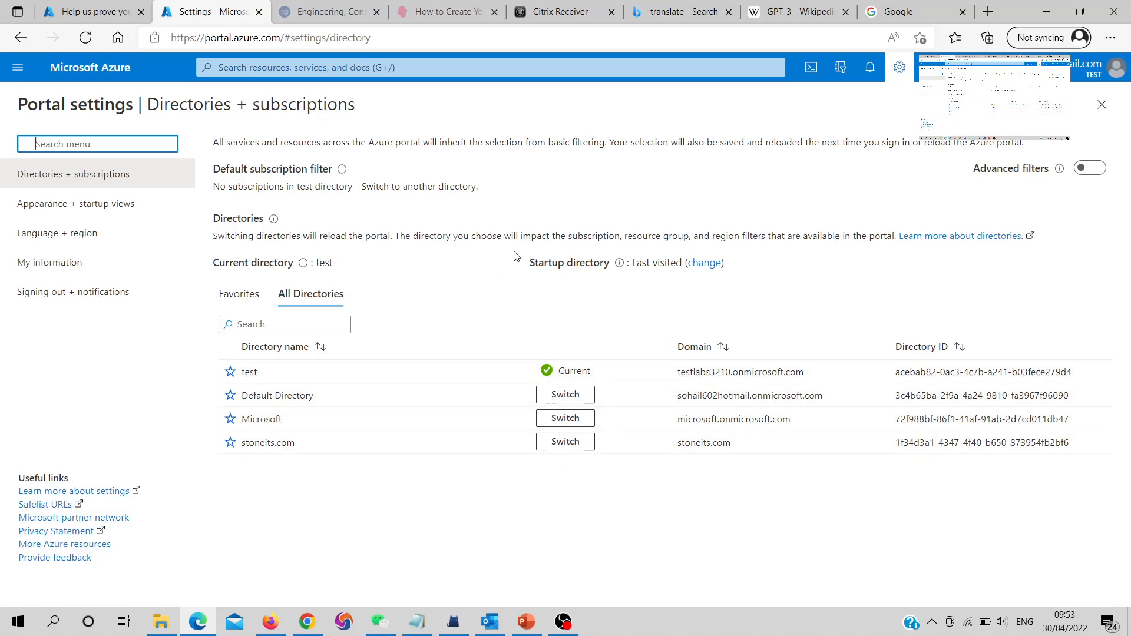
{"action": "left_click", "coordinate": [99, 77]}
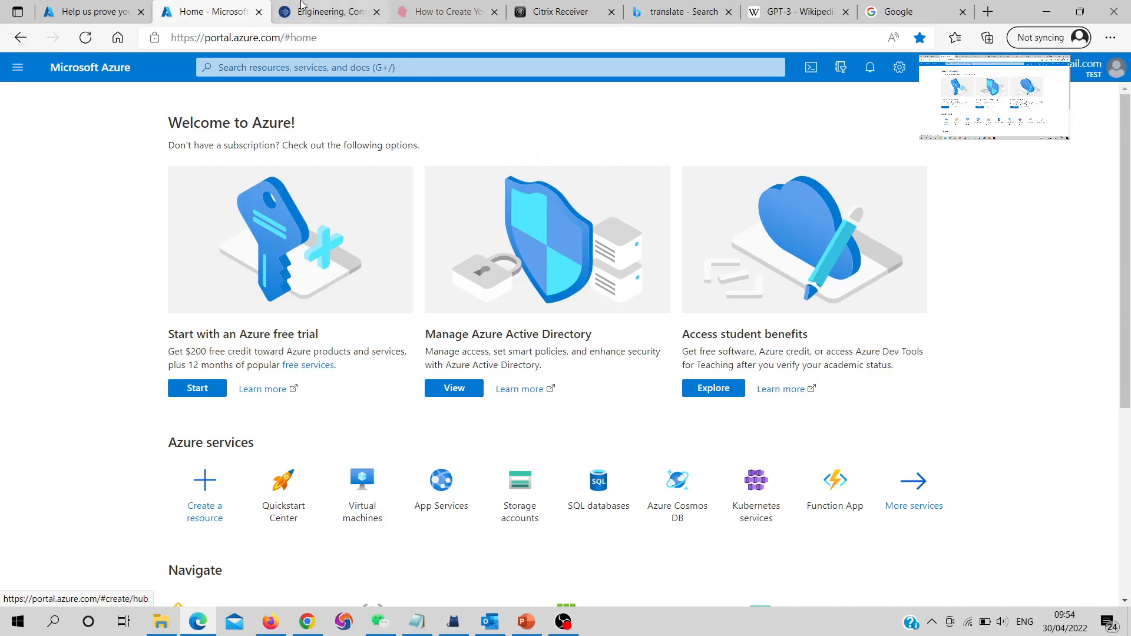
Close the Home tab and return to the Default Directory overview in the original tab
{"action": "left_click", "coordinate": [259, 12]}
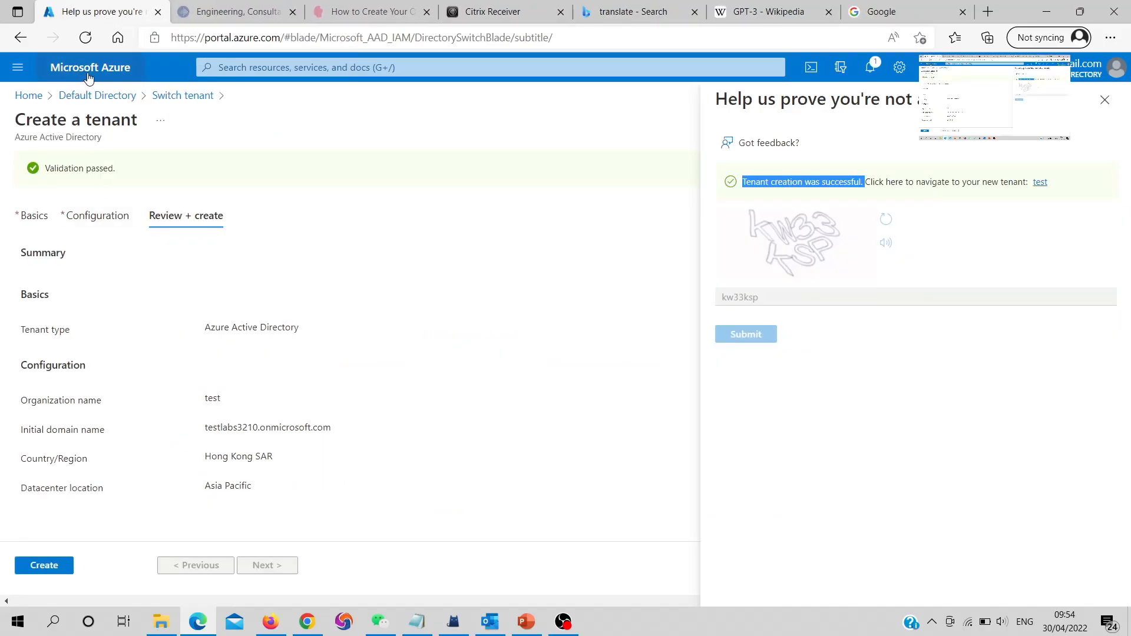
{"action": "left_click", "coordinate": [157, 97]}
{"action": "left_click", "coordinate": [116, 97]}
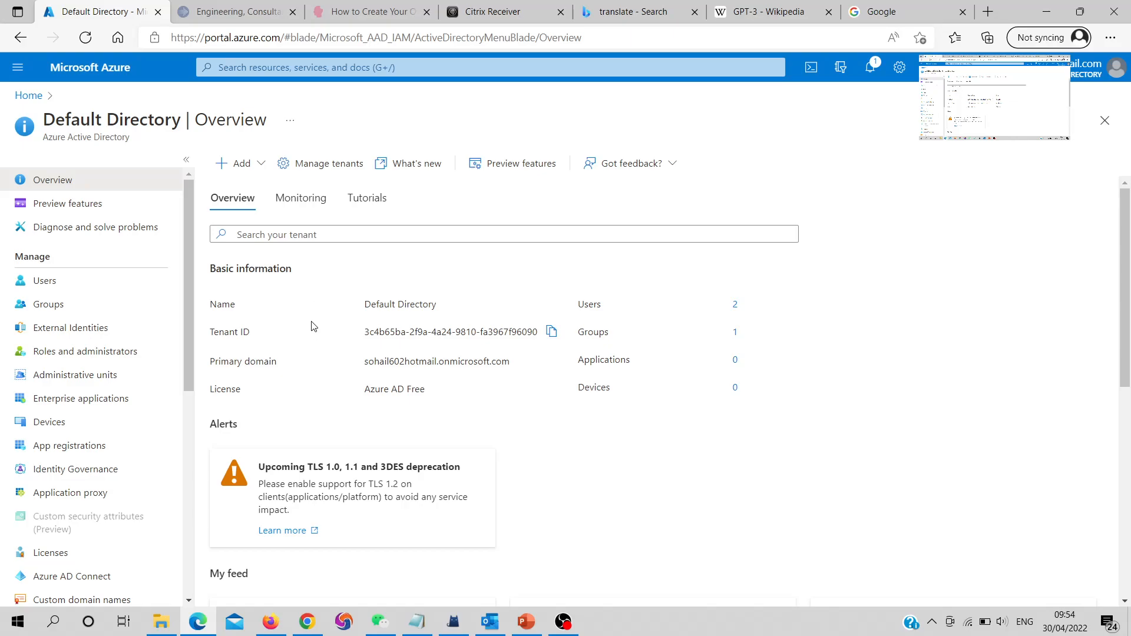
Start a new user in Default Directory with user name Adam and name Adam IT
{"action": "left_click", "coordinate": [42, 291]}
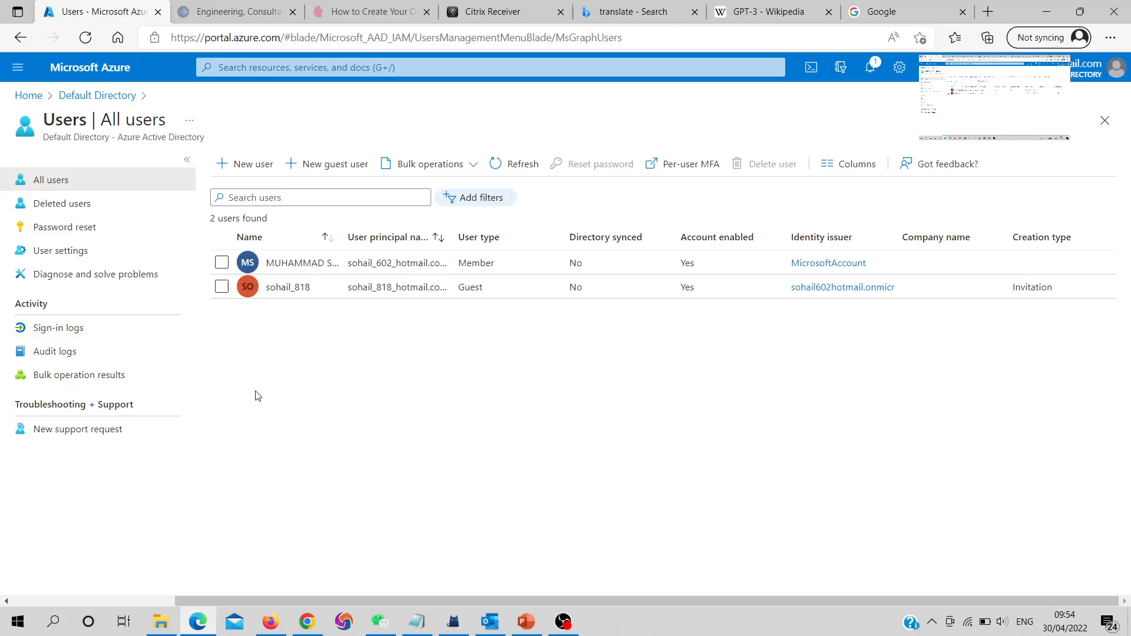
{"action": "left_click", "coordinate": [222, 168]}
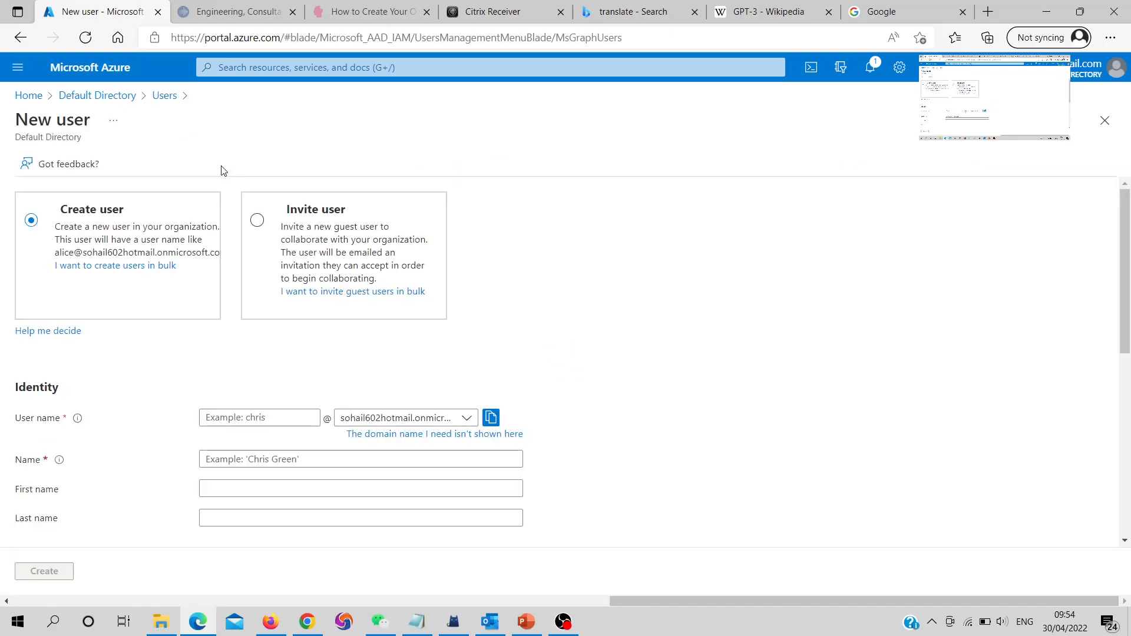
{"action": "left_click", "coordinate": [249, 417]}
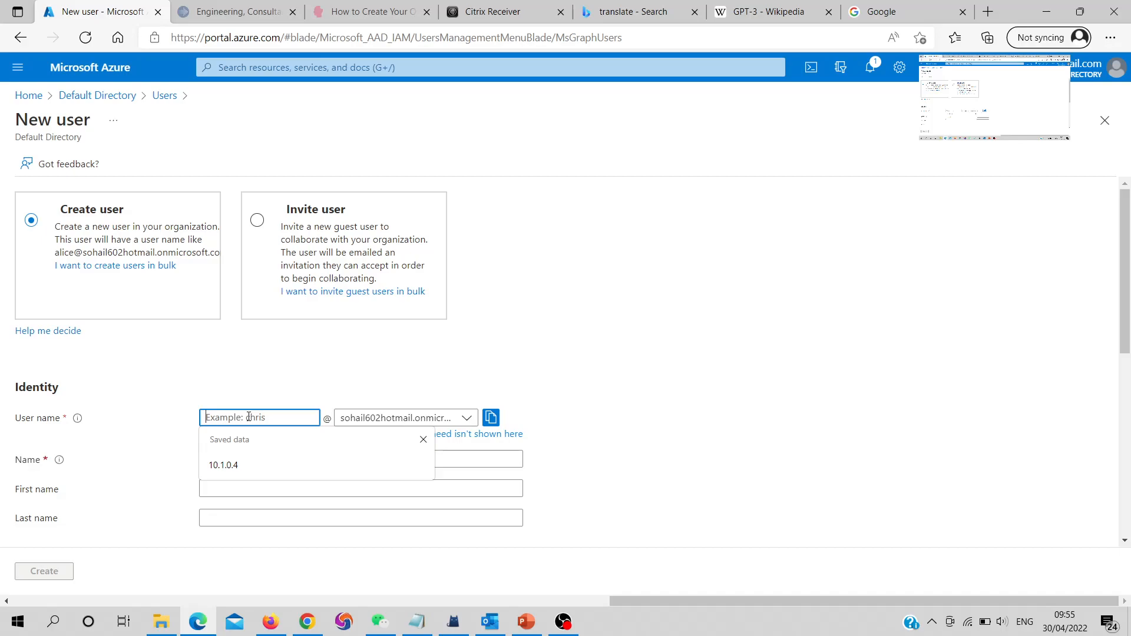
{"action": "type", "text": "Adam"}
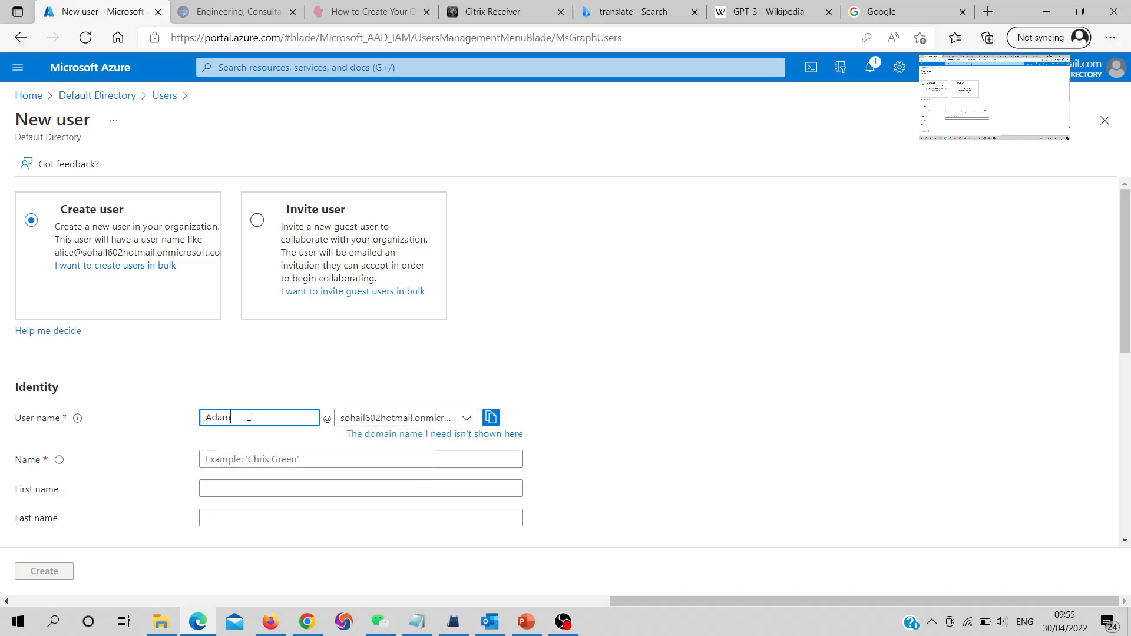
{"action": "left_click", "coordinate": [235, 459]}
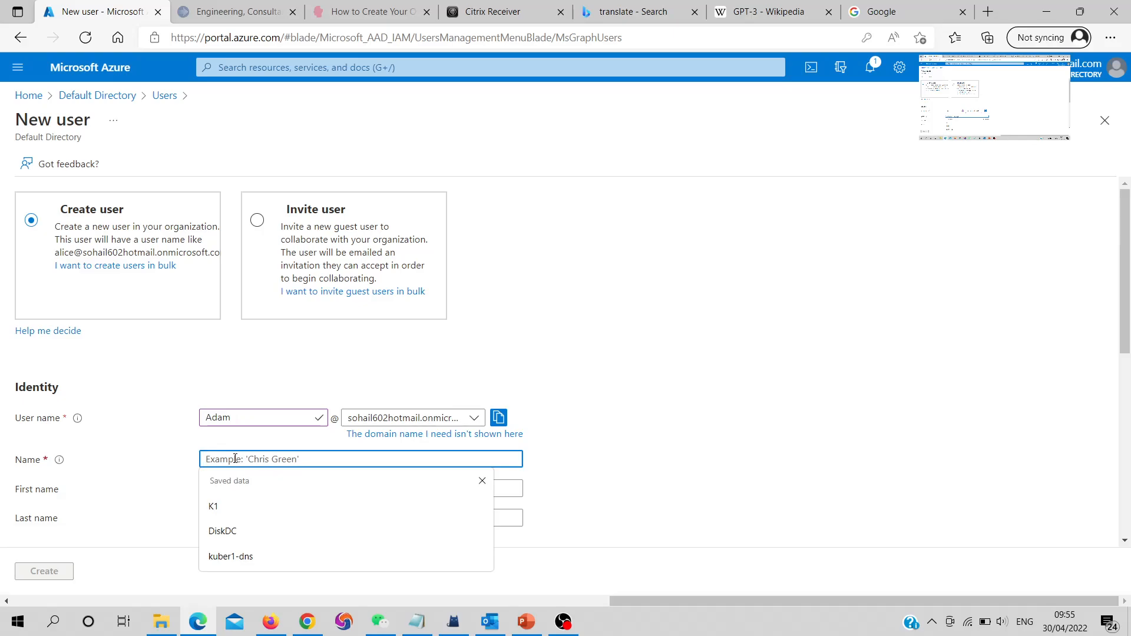
{"action": "type", "text": "Adam"}
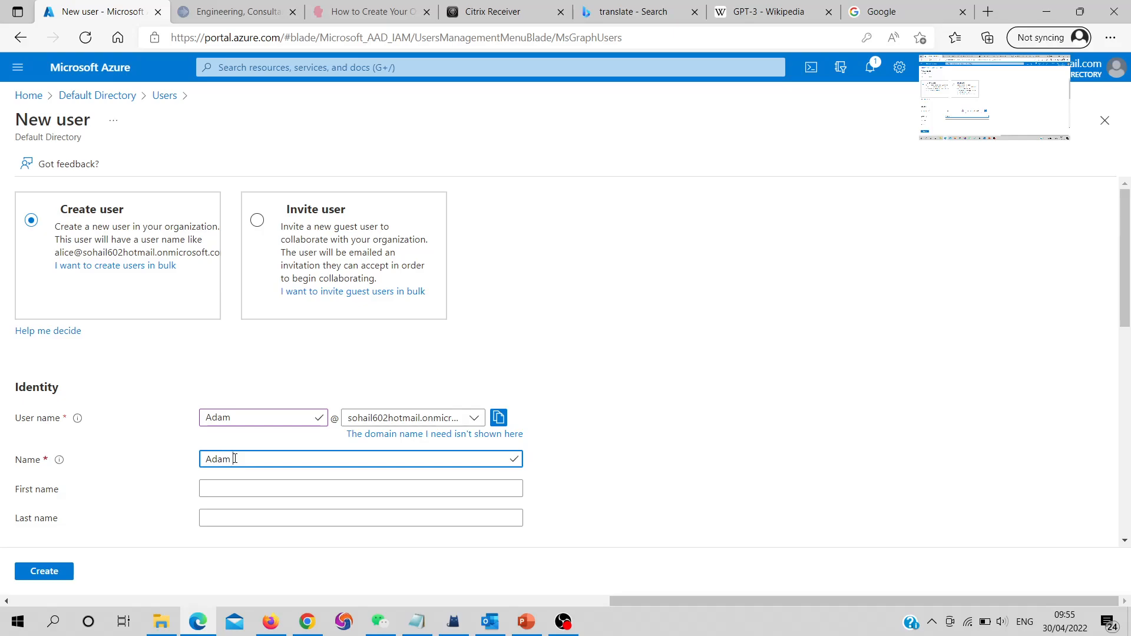
{"action": "type", "text": " IT"}
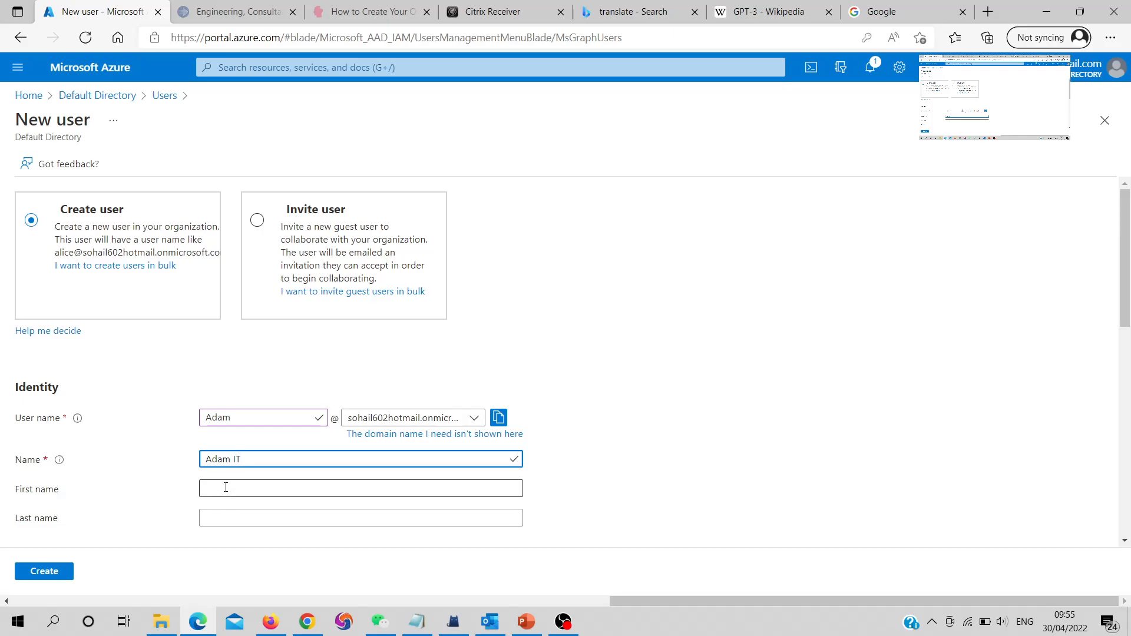
Enter first name Adam and last name IT for the new user
{"action": "left_click", "coordinate": [225, 487]}
{"action": "type", "text": "Ada"}
{"action": "key", "text": "BackSpace"}
{"action": "key", "text": "BackSpace"}
{"action": "type", "text": "dam"}
{"action": "key", "text": "Tab"}
{"action": "type", "text": "IT"}
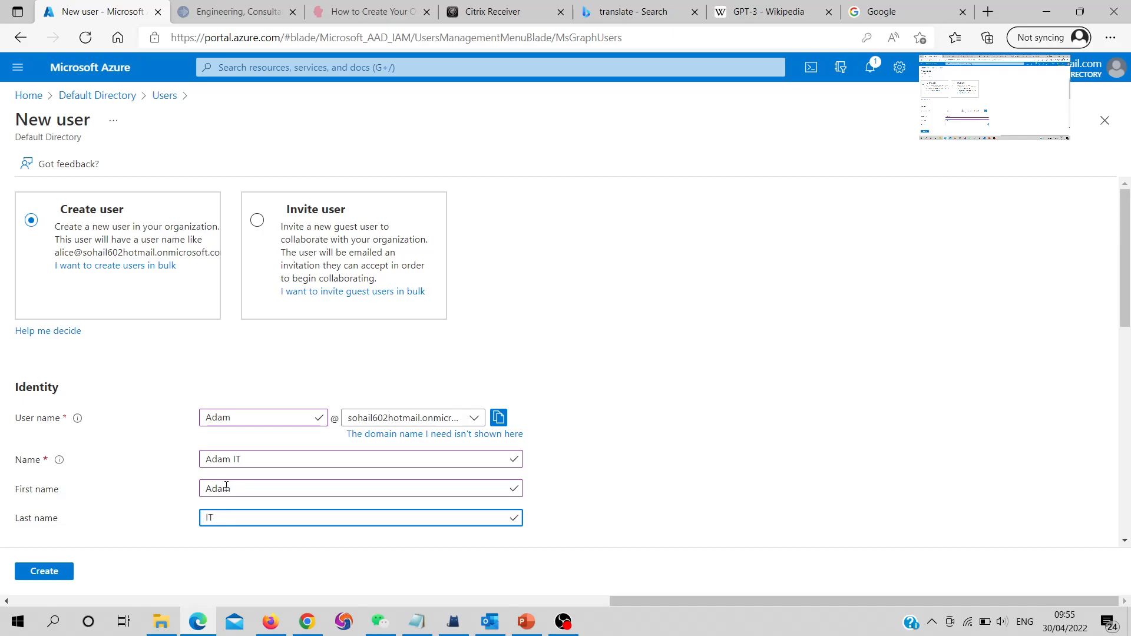
{"action": "scroll", "coordinate": [227, 487], "scroll_direction": "down", "scroll_amount": 5}
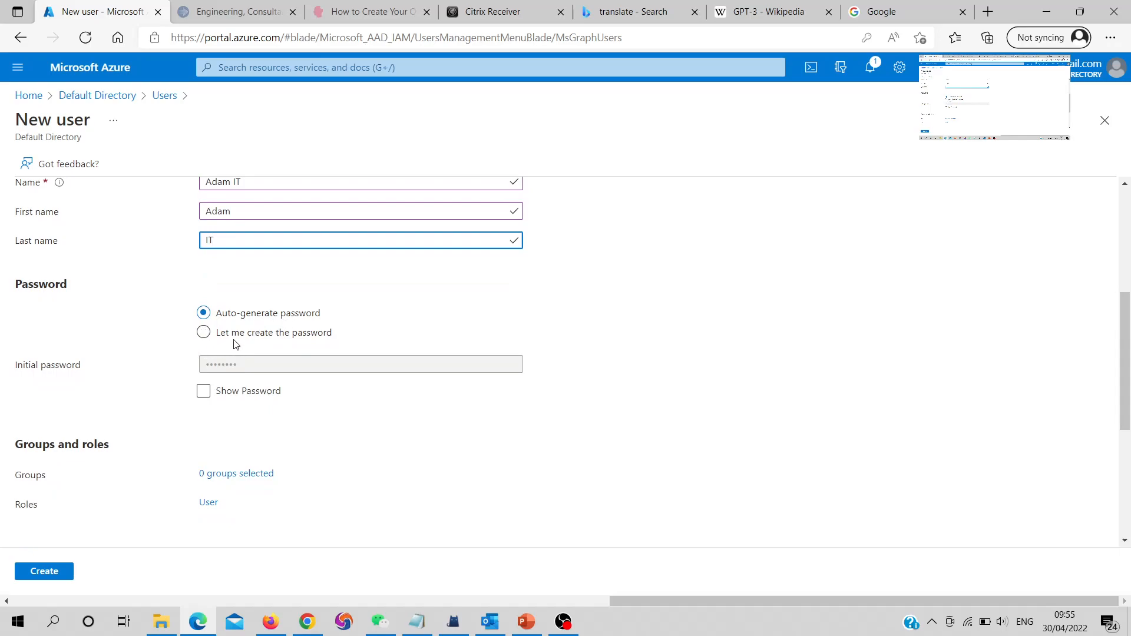
Choose 'Let me create the password' and enter a custom initial password of at least 8 characters
{"action": "left_click", "coordinate": [242, 334]}
{"action": "left_click", "coordinate": [257, 365]}
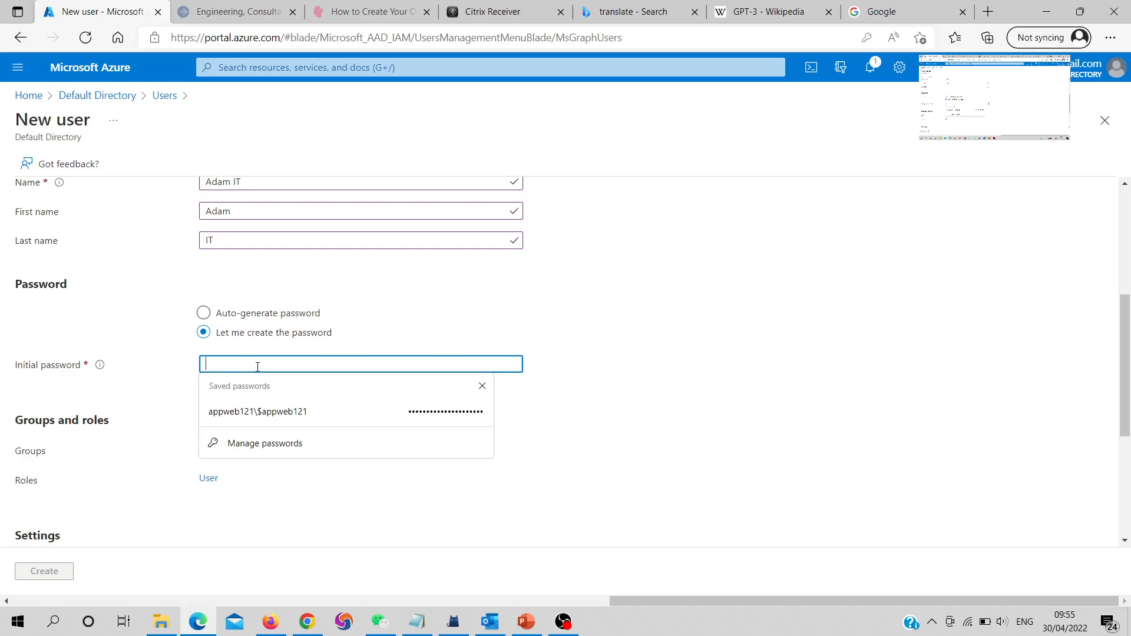
{"action": "type", "text": "*****"}
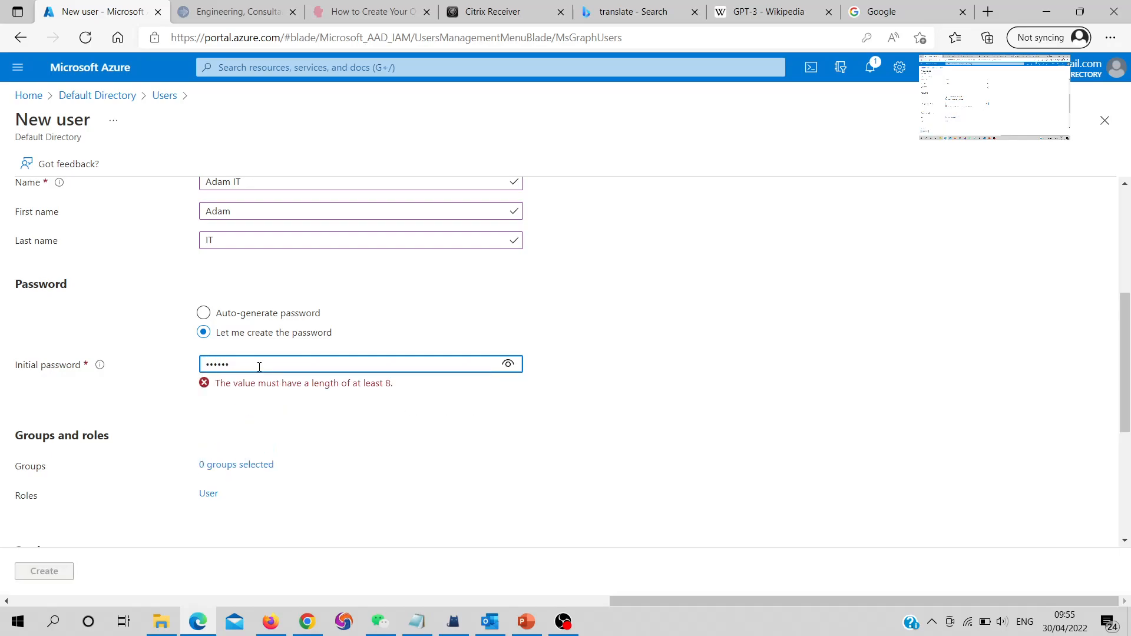
{"action": "type", "text": "*****"}
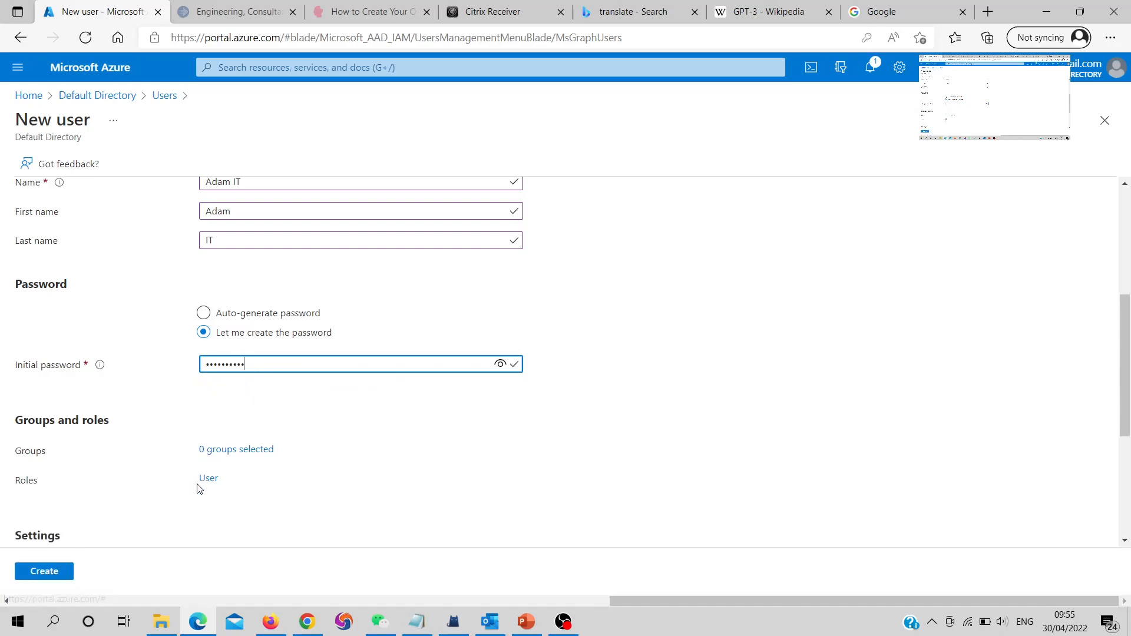
{"action": "scroll", "coordinate": [217, 485], "scroll_direction": "down", "scroll_amount": 3}
{"action": "scroll", "coordinate": [248, 426], "scroll_direction": "down", "scroll_amount": 2}
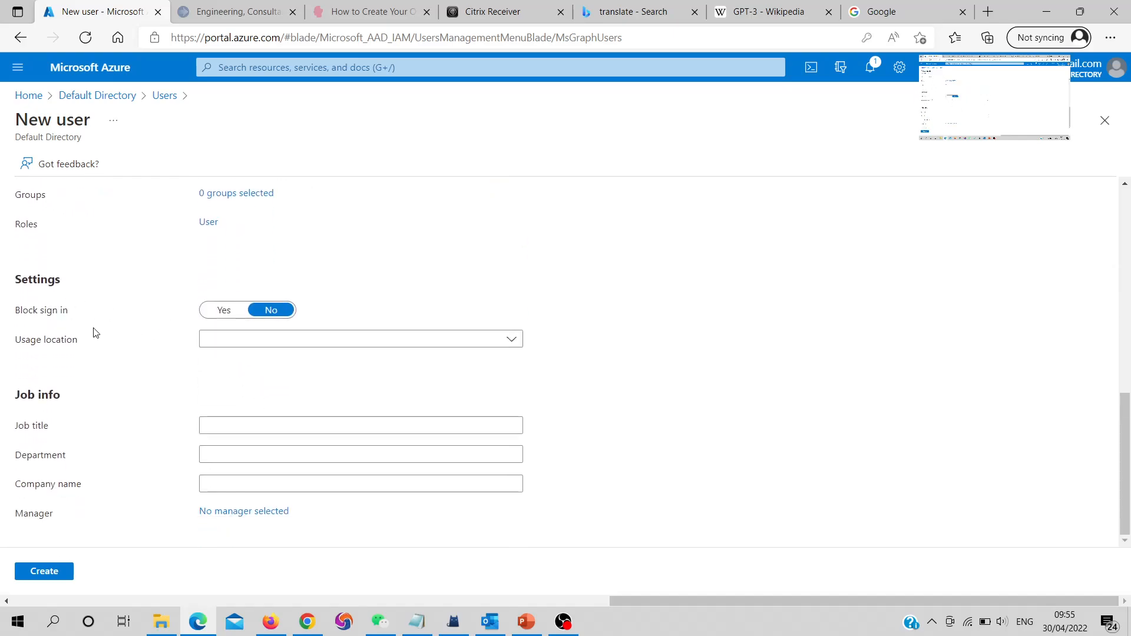
Set the new user's usage location to United States
{"action": "left_click", "coordinate": [255, 341]}
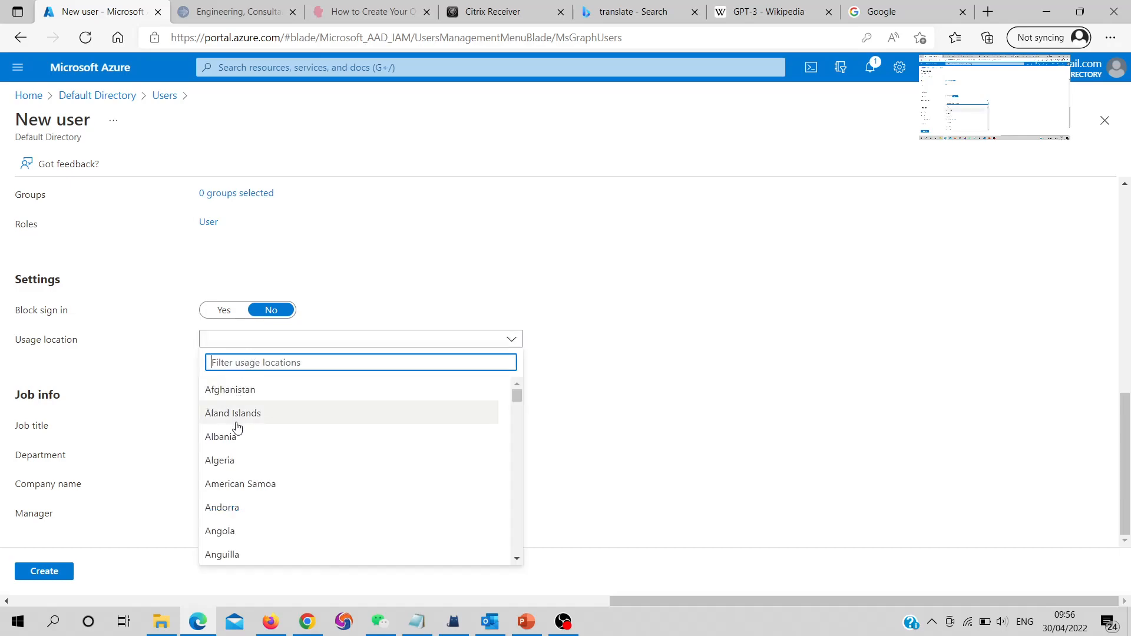
{"action": "type", "text": "uni"}
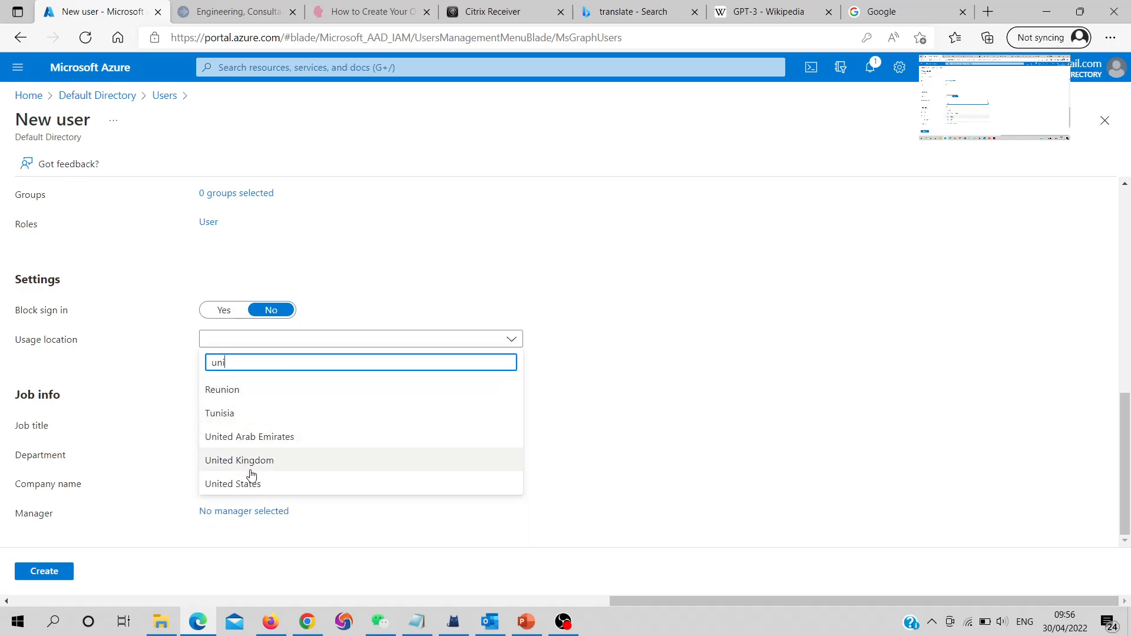
{"action": "left_click", "coordinate": [249, 480]}
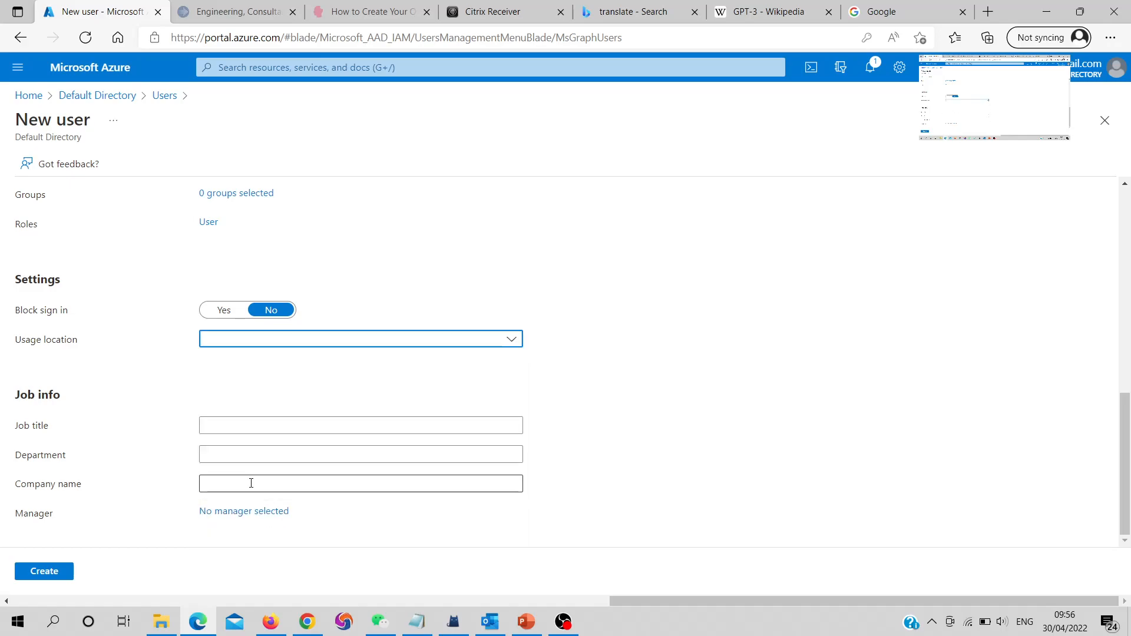
{"action": "left_click", "coordinate": [250, 482]}
Enter job title IT Manager, department IT and company name New tec
{"action": "left_click", "coordinate": [227, 422]}
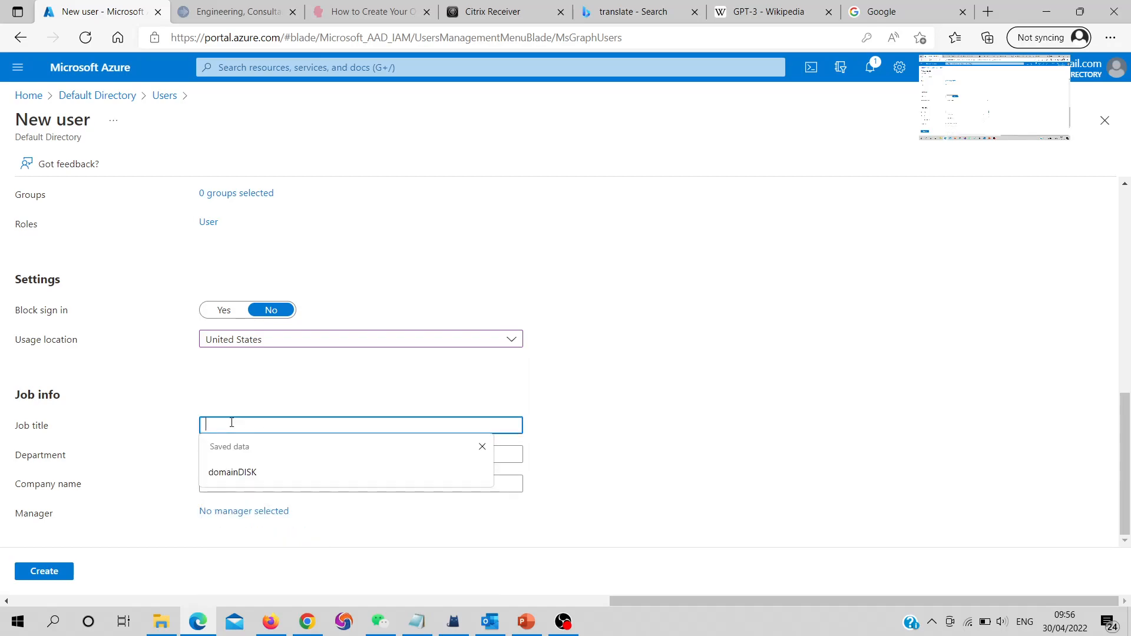
{"action": "left_click", "coordinate": [165, 388]}
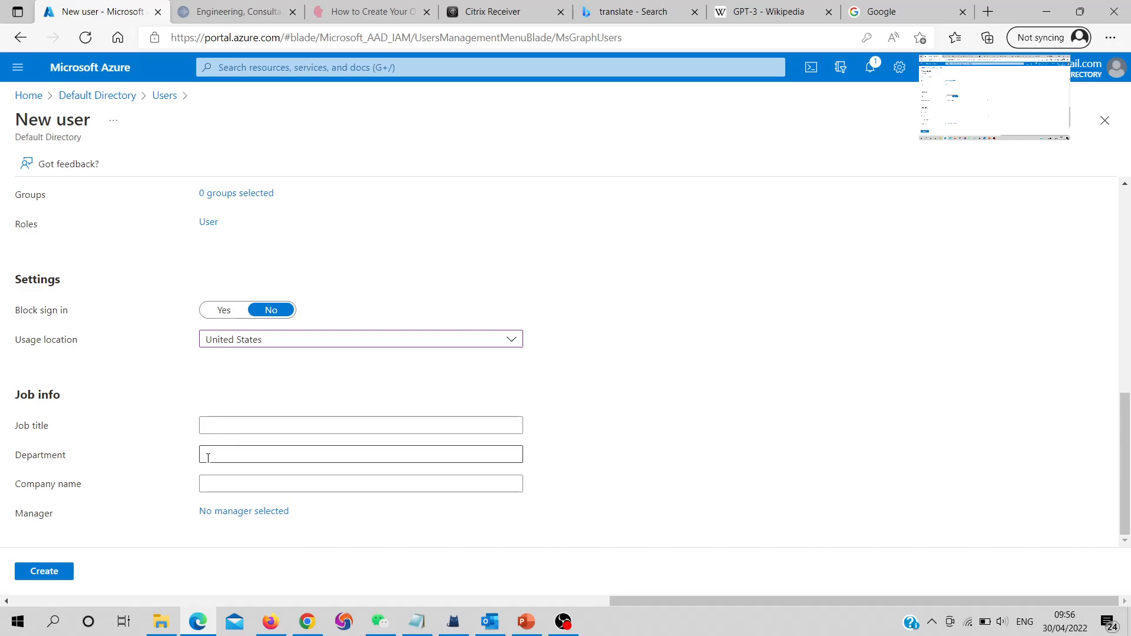
{"action": "left_click", "coordinate": [225, 430]}
{"action": "type", "text": "IT"}
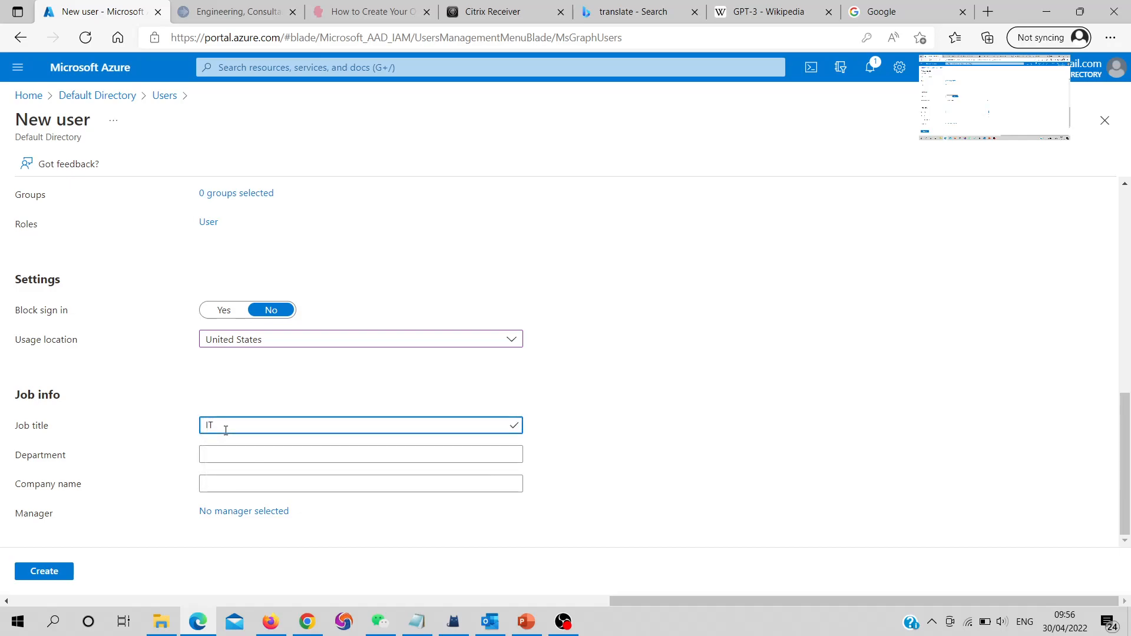
{"action": "type", "text": " Manger"}
{"action": "key", "text": "BackSpace"}
{"action": "type", "text": "ager"}
{"action": "key", "text": "Tab"}
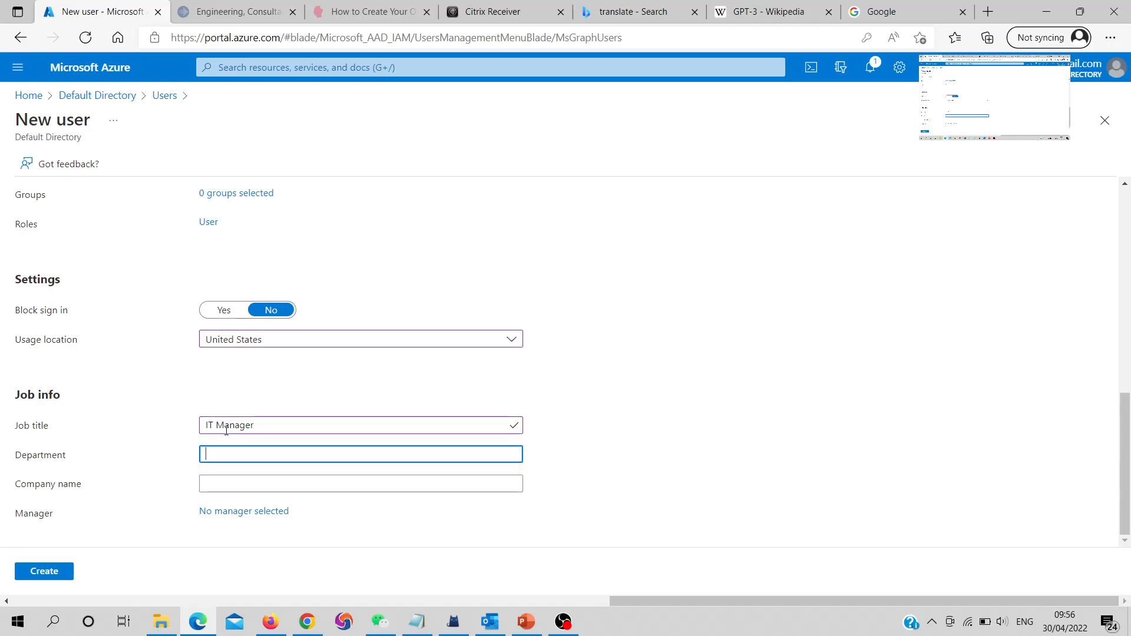
{"action": "type", "text": "IT"}
{"action": "key", "text": "Tab"}
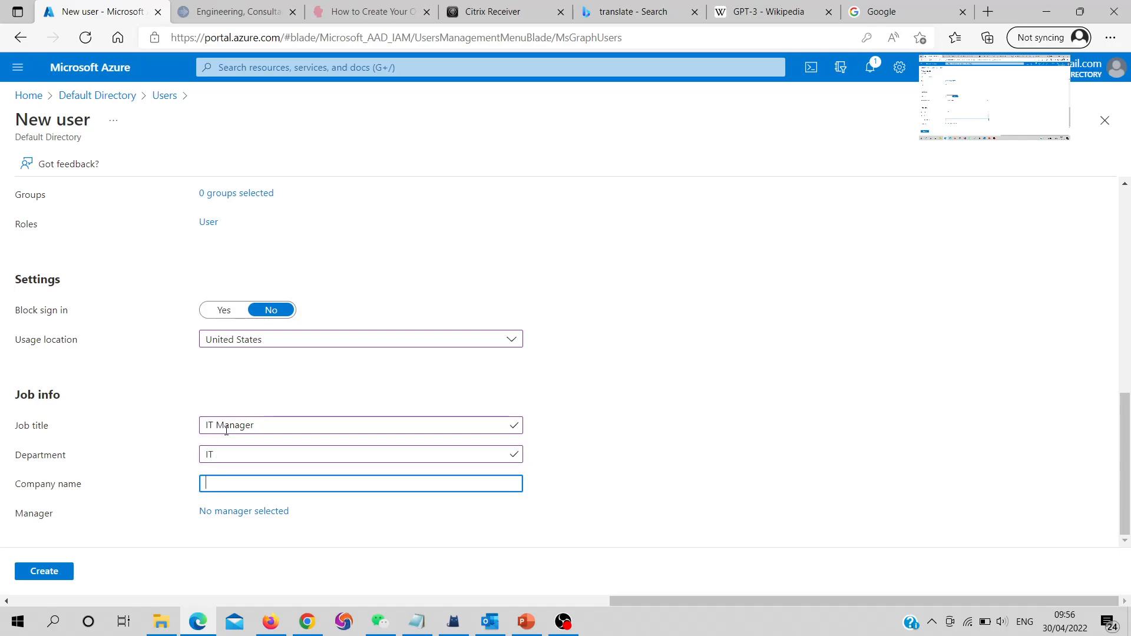
{"action": "type", "text": "New tec"}
Create Adam IT and check his profile: Member, IT Manager, department IT, company New tec
{"action": "left_click", "coordinate": [46, 573]}
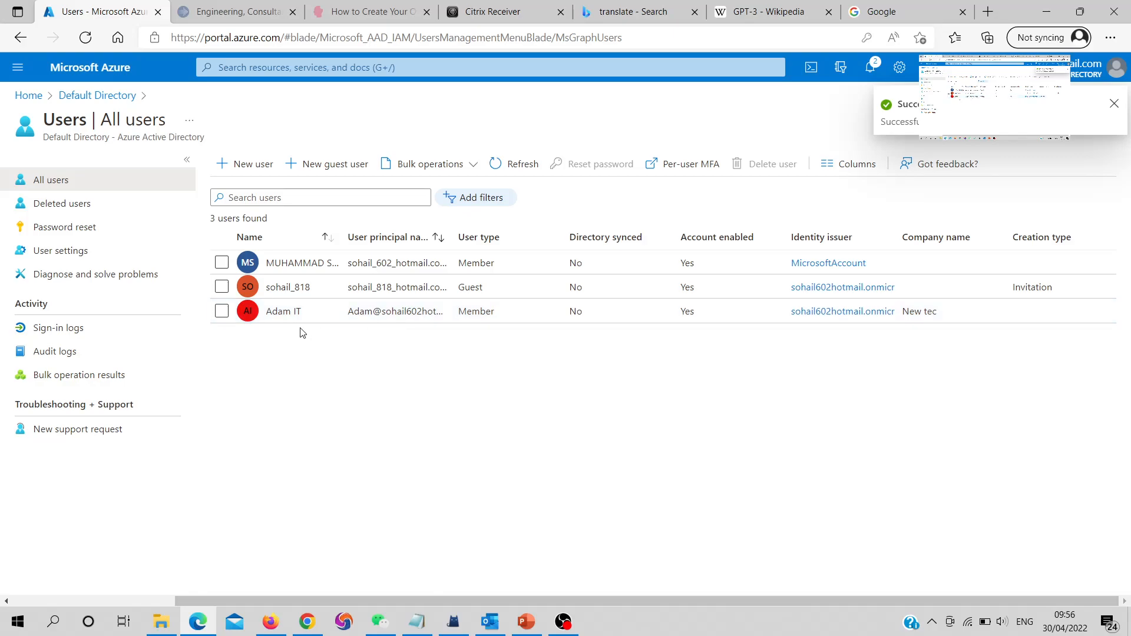
{"action": "left_click", "coordinate": [275, 316]}
{"action": "left_click", "coordinate": [275, 316]}
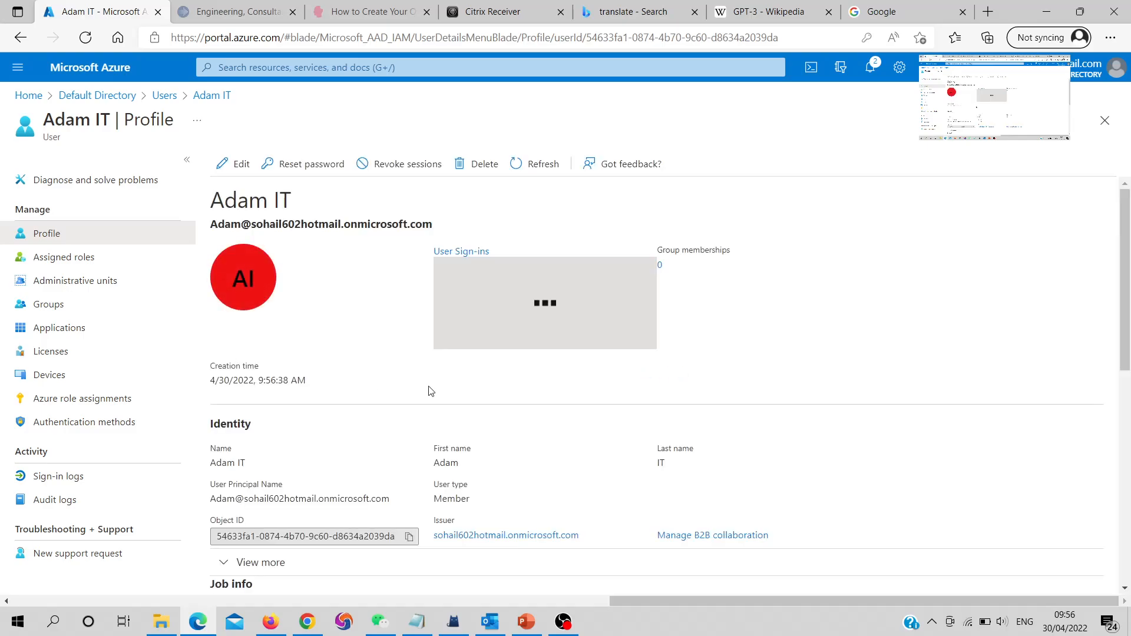
{"action": "scroll", "coordinate": [431, 392], "scroll_direction": "down", "scroll_amount": 5}
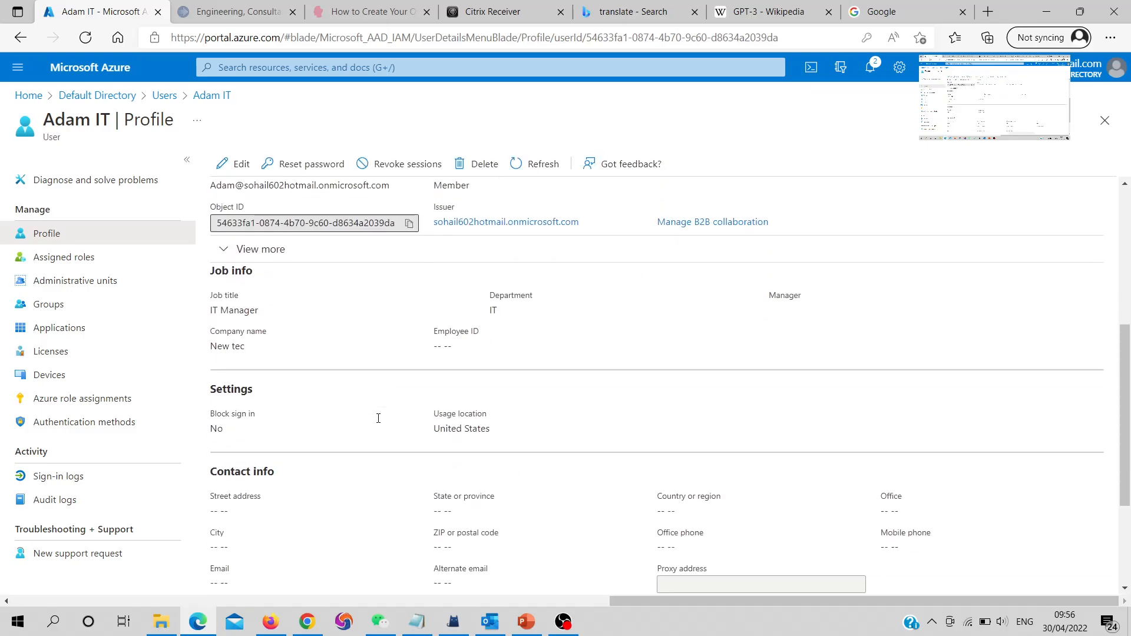
{"action": "scroll", "coordinate": [377, 417], "scroll_direction": "down", "scroll_amount": 3}
{"action": "scroll", "coordinate": [365, 366], "scroll_direction": "up", "scroll_amount": 5}
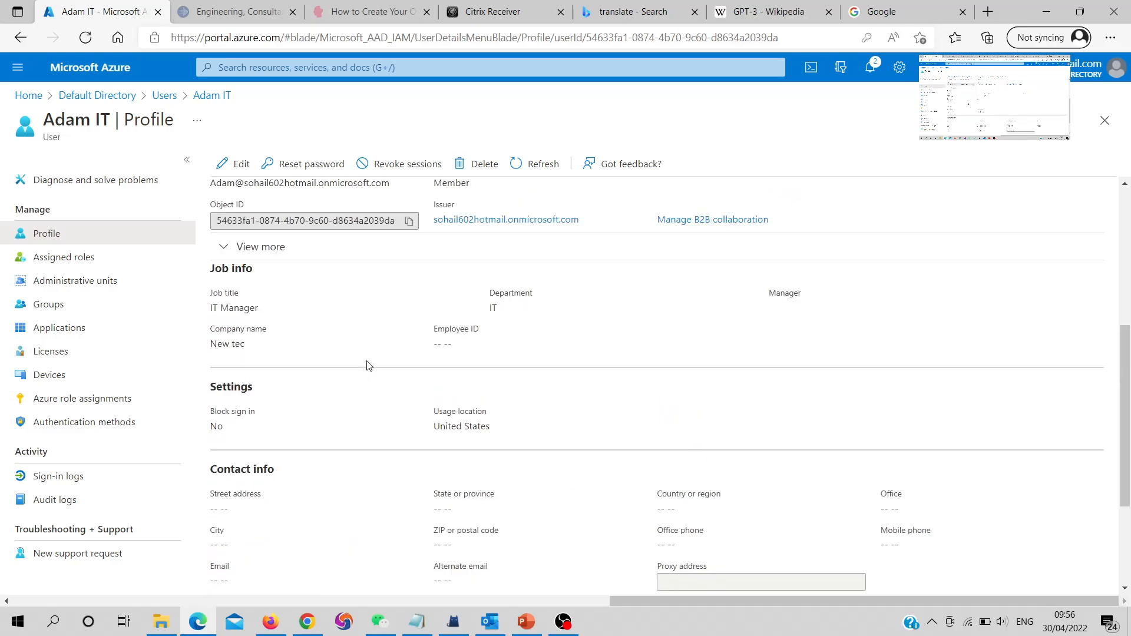
{"action": "scroll", "coordinate": [367, 364], "scroll_direction": "up", "scroll_amount": 3}
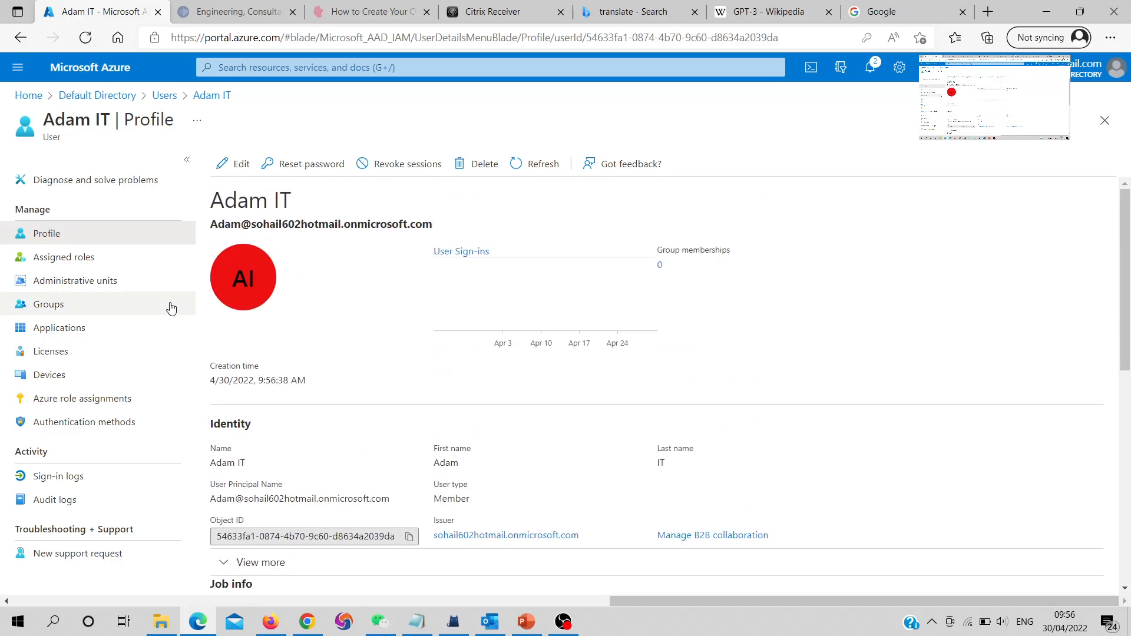
Open Adam IT's Assigned roles and search the directory roles under Add assignments
{"action": "left_click", "coordinate": [89, 259]}
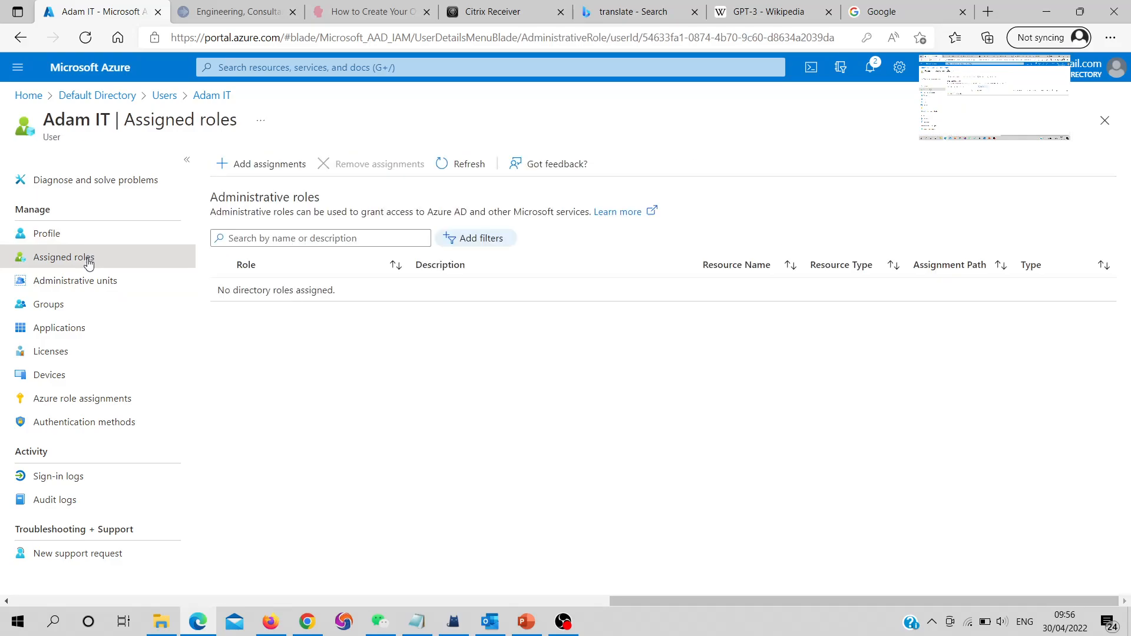
{"action": "left_click", "coordinate": [236, 167]}
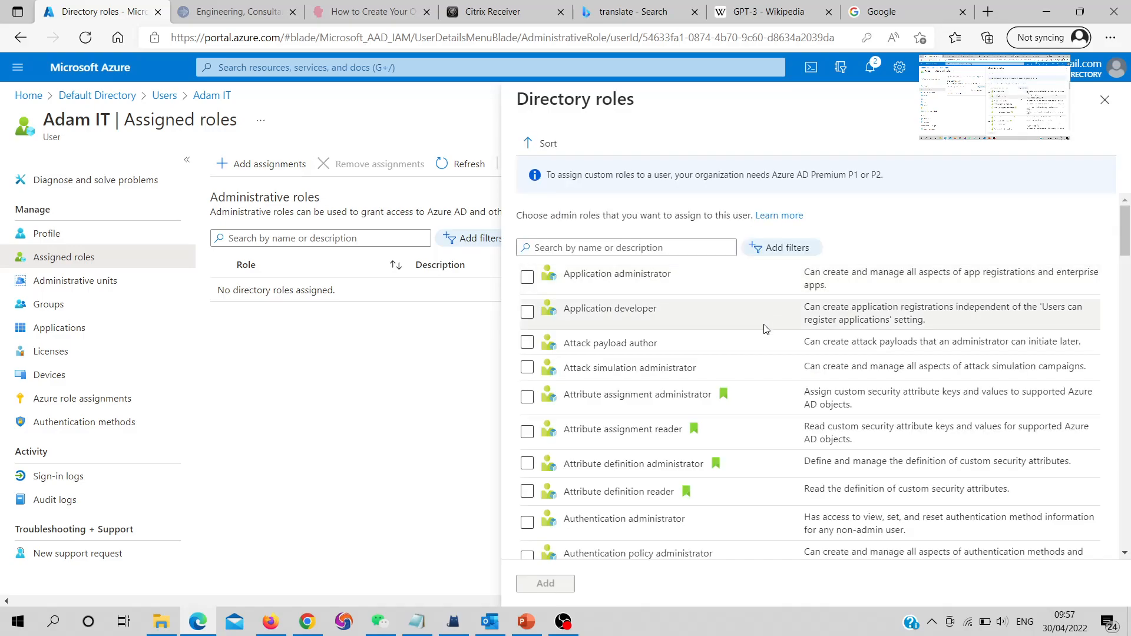
{"action": "left_click", "coordinate": [629, 248]}
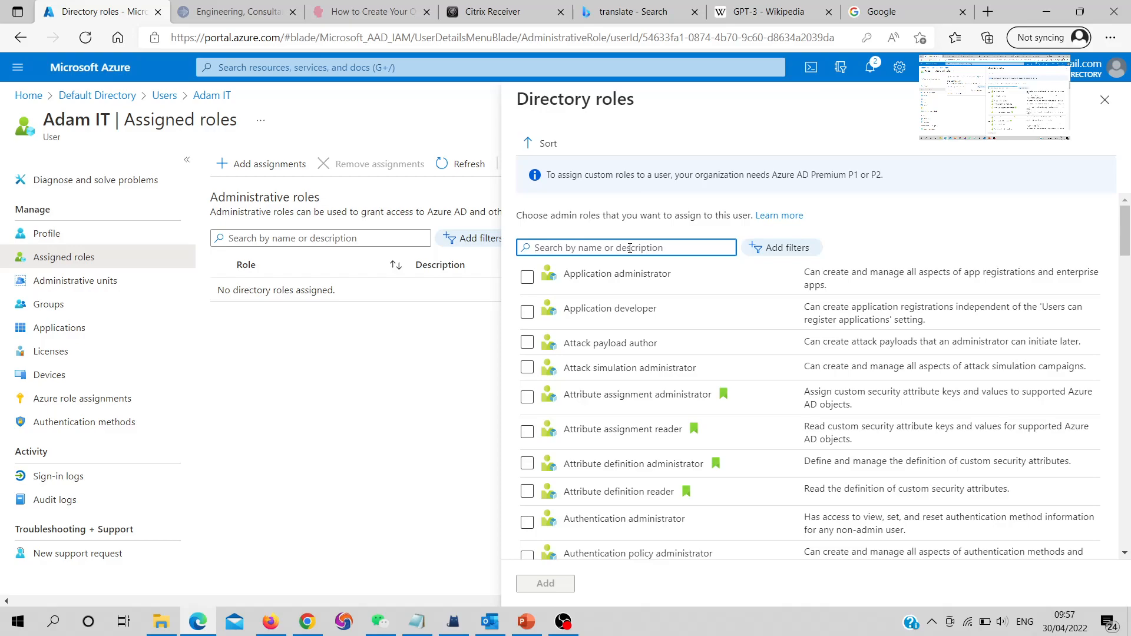
{"action": "type", "text": "co"}
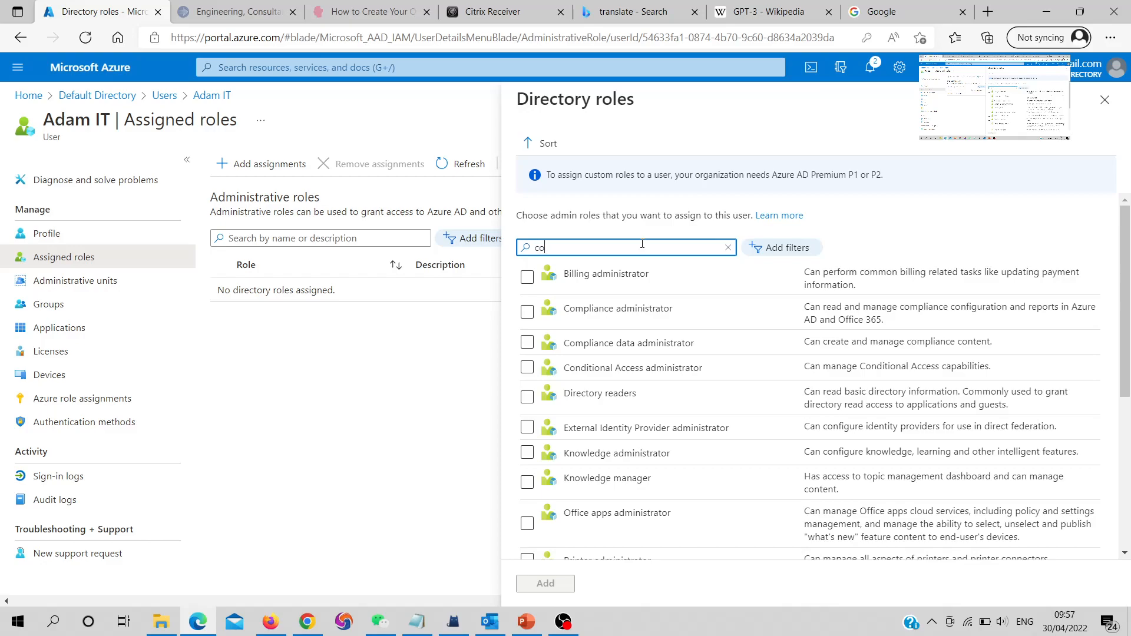
{"action": "type", "text": "amp"}
{"action": "key", "text": "BackSpace"}
{"action": "key", "text": "BackSpace"}
{"action": "key", "text": "BackSpace"}
{"action": "key", "text": "BackSpace"}
{"action": "key", "text": "BackSpace"}
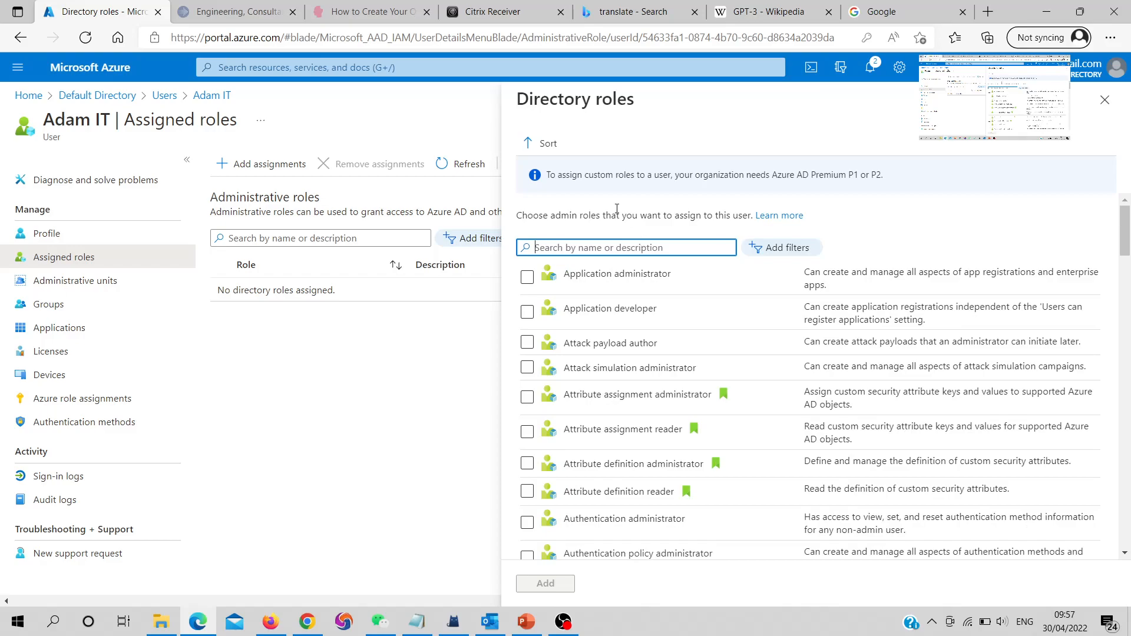
{"action": "type", "text": "cont"}
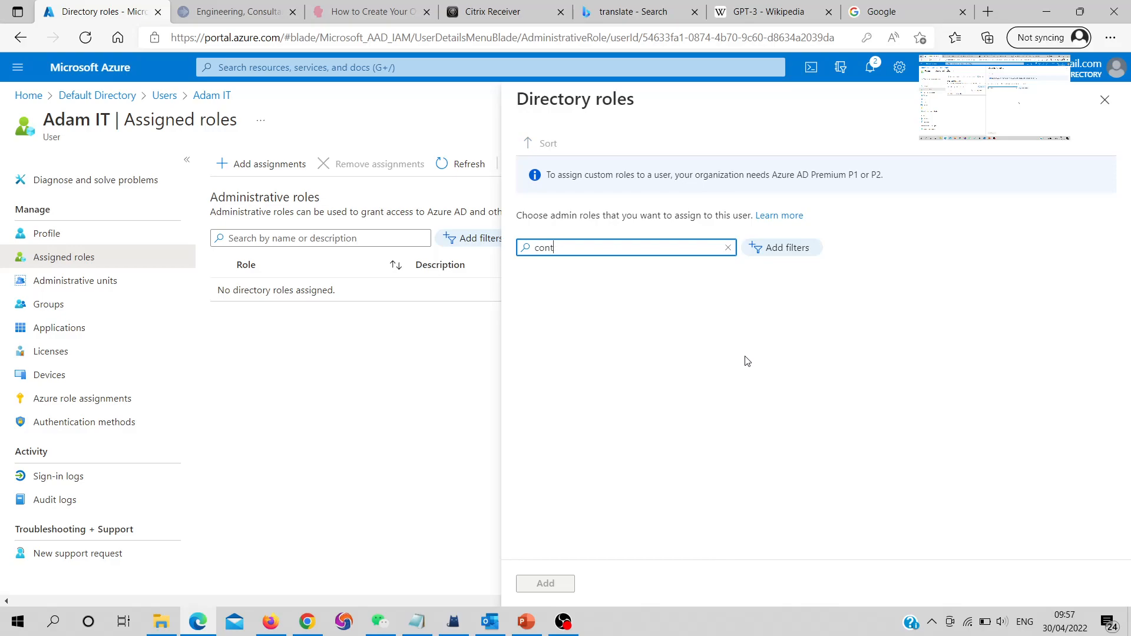
{"action": "key", "text": "BackSpace"}
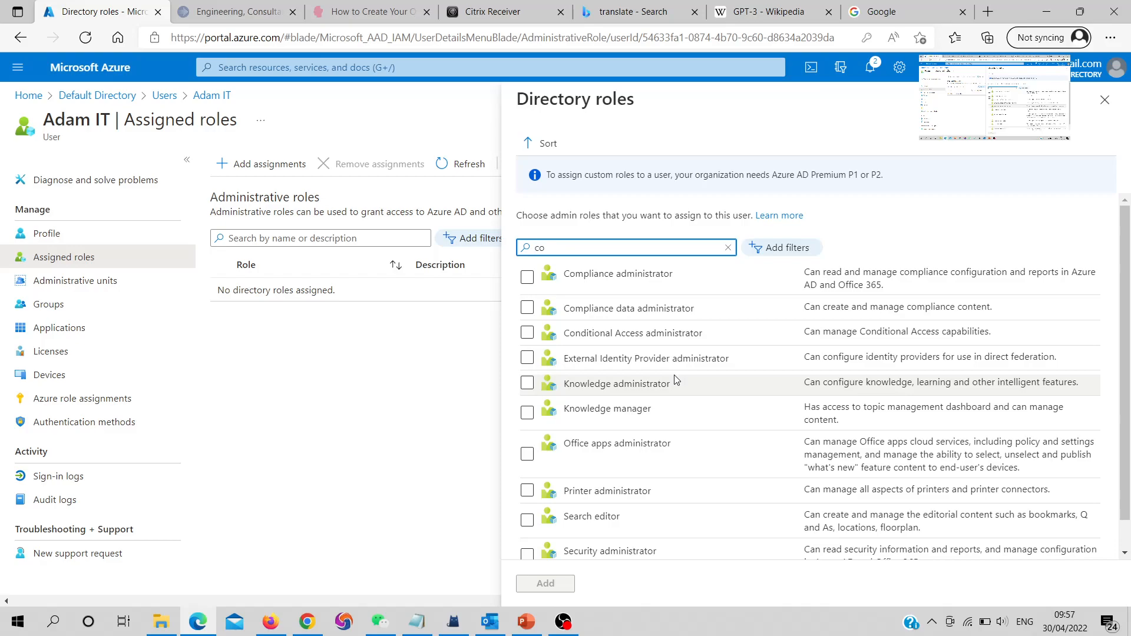
{"action": "key", "text": "BackSpace"}
{"action": "key", "text": "BackSpace"}
Select the Cloud device administrator role and add it to Adam IT
{"action": "scroll", "coordinate": [676, 384], "scroll_direction": "down", "scroll_amount": 5}
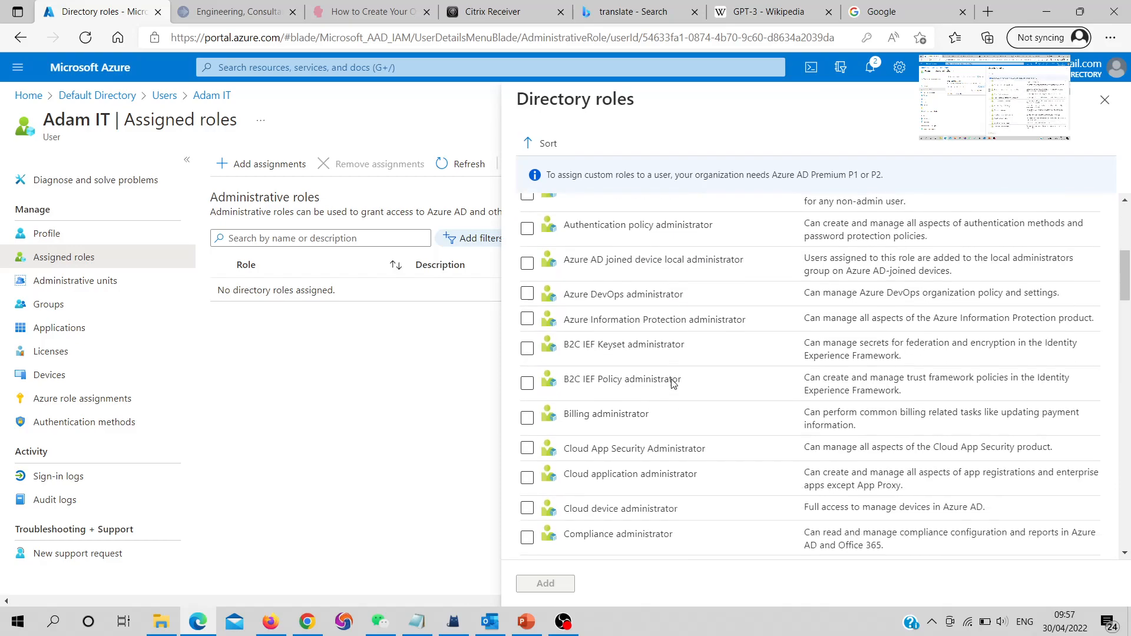
{"action": "scroll", "coordinate": [720, 401], "scroll_direction": "down", "scroll_amount": 1}
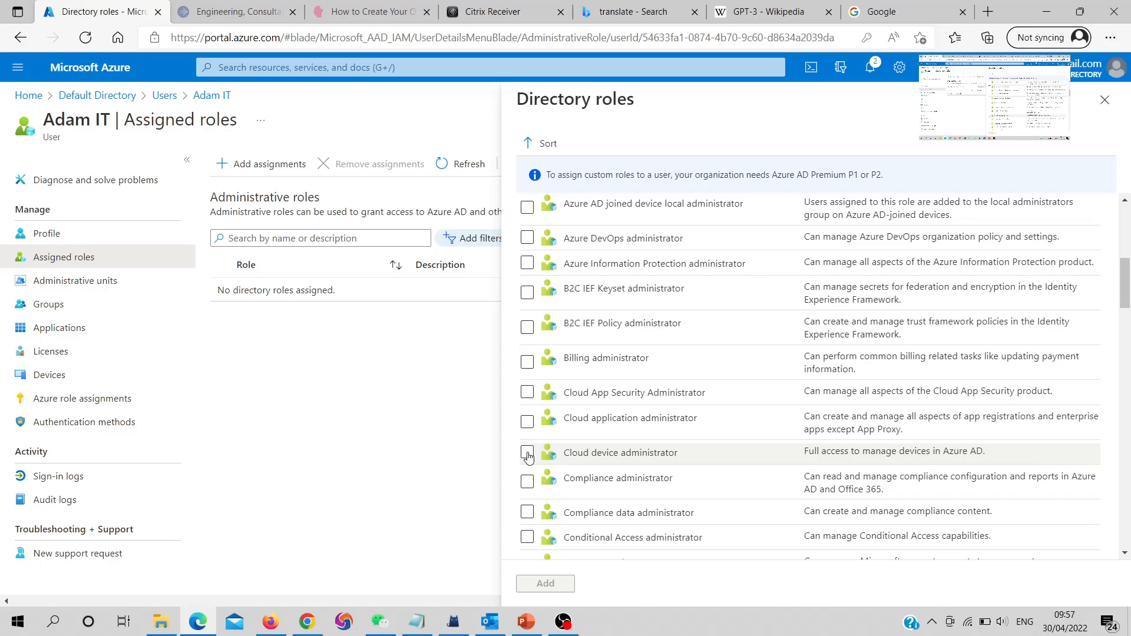
{"action": "left_click", "coordinate": [528, 454]}
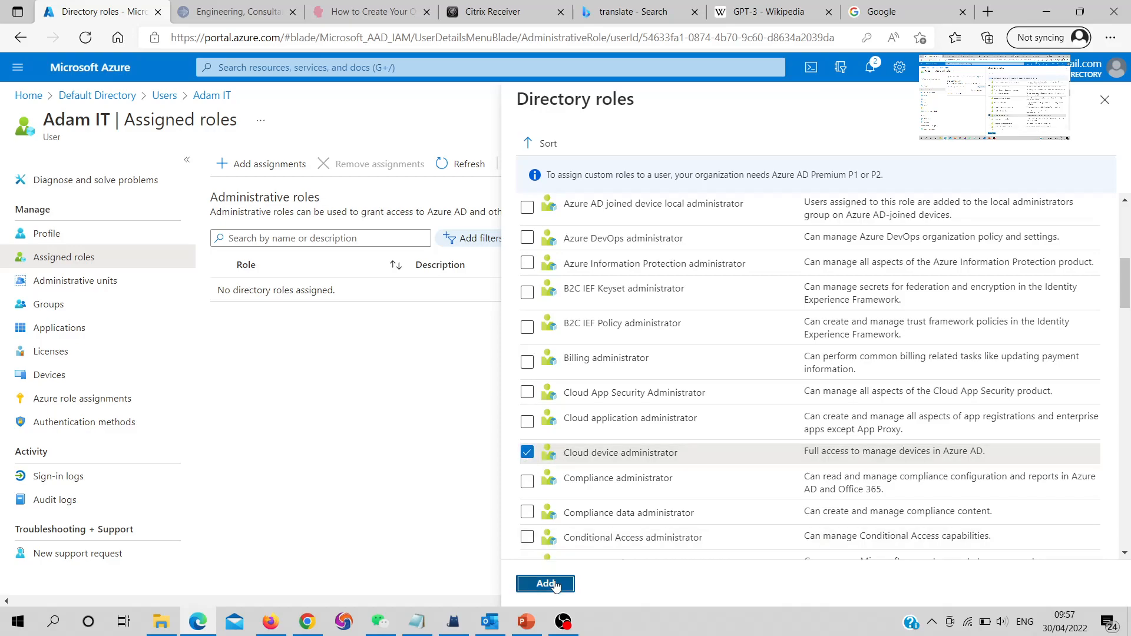
{"action": "left_click", "coordinate": [554, 584]}
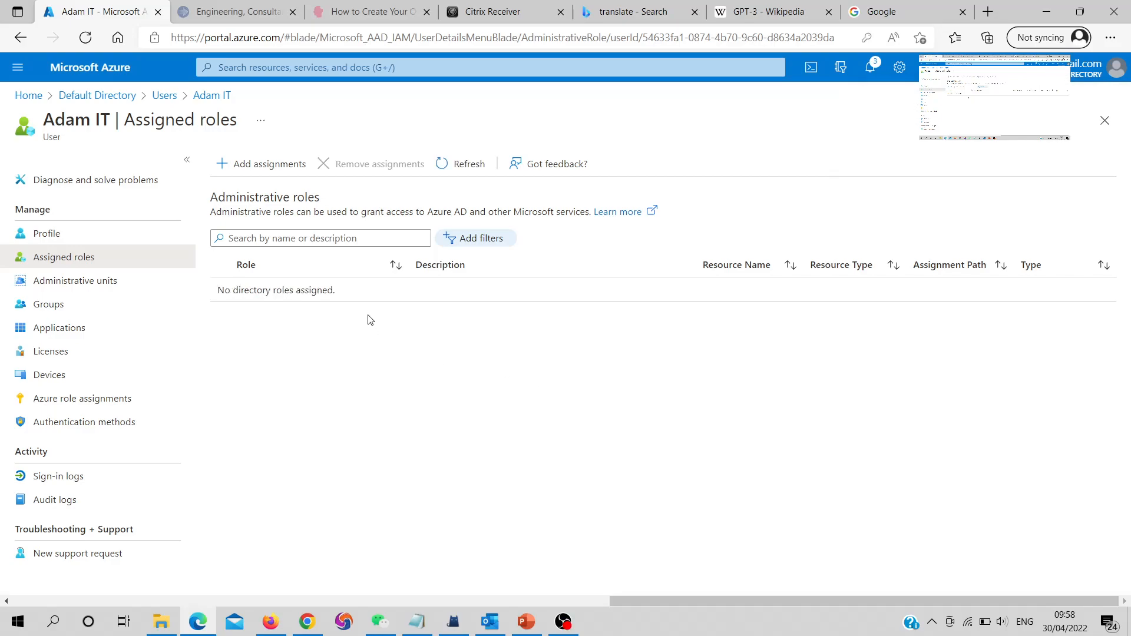
Return to Default Directory's All users list through the breadcrumb
{"action": "left_click", "coordinate": [203, 96]}
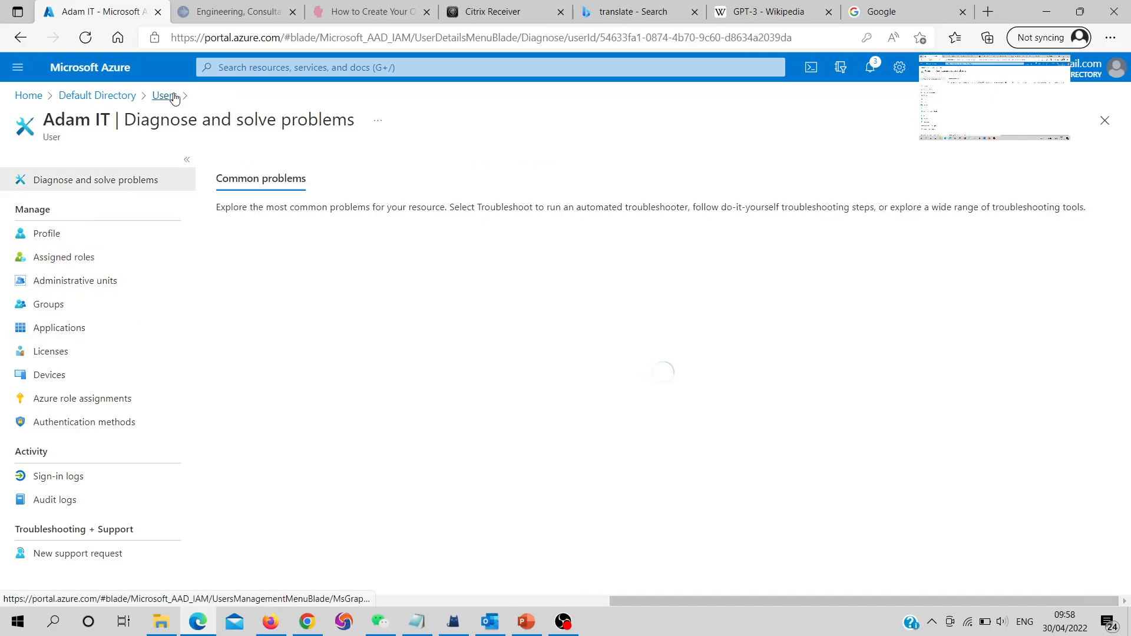
{"action": "left_click", "coordinate": [165, 96]}
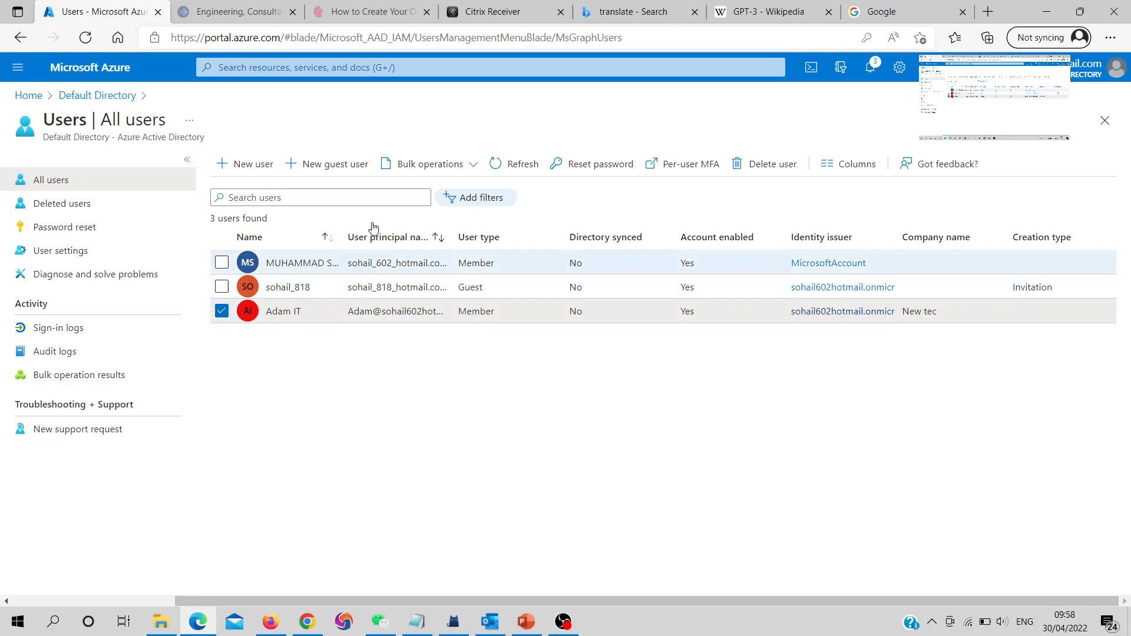
Delete the selected new user so 2 users remain, then go back to the Default Directory overview
{"action": "left_click", "coordinate": [776, 166]}
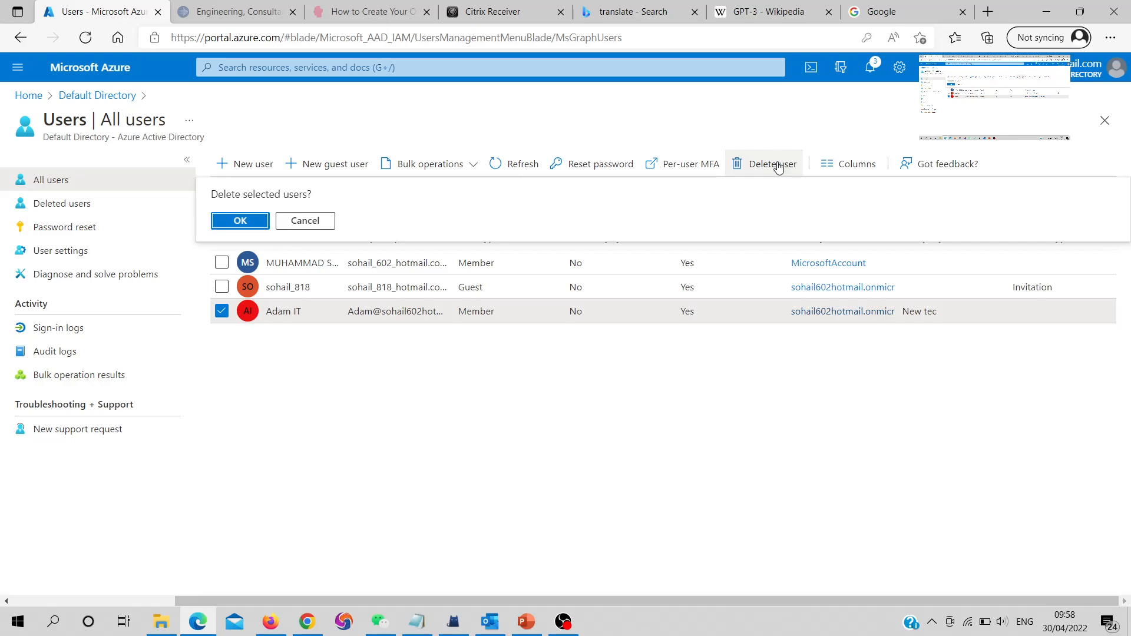
{"action": "left_click", "coordinate": [236, 224]}
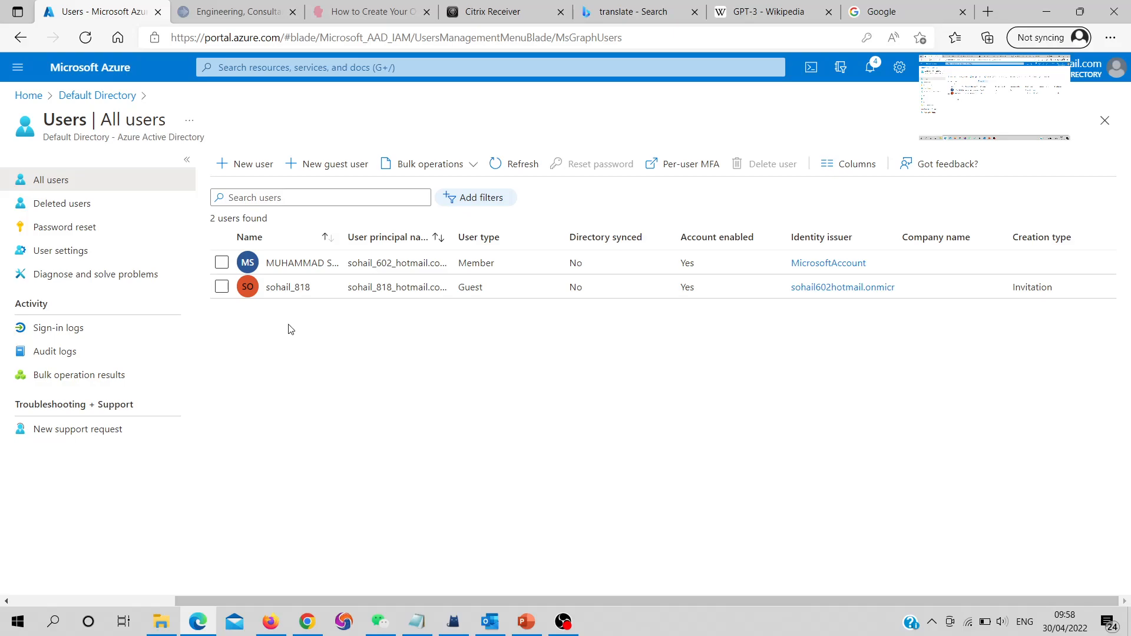
{"action": "left_click", "coordinate": [117, 102]}
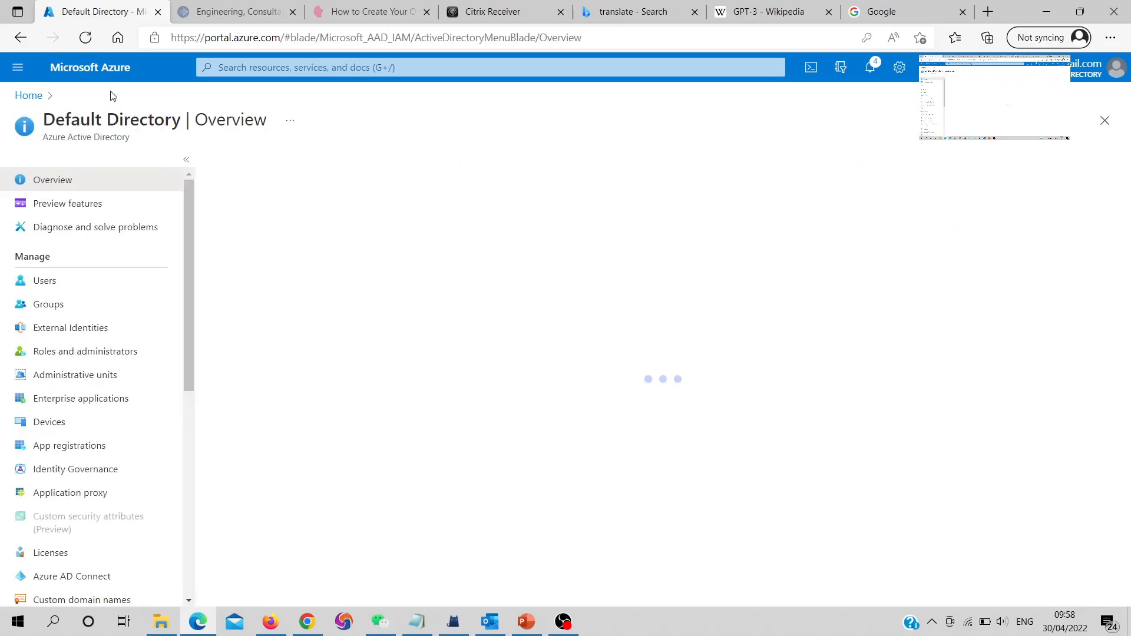